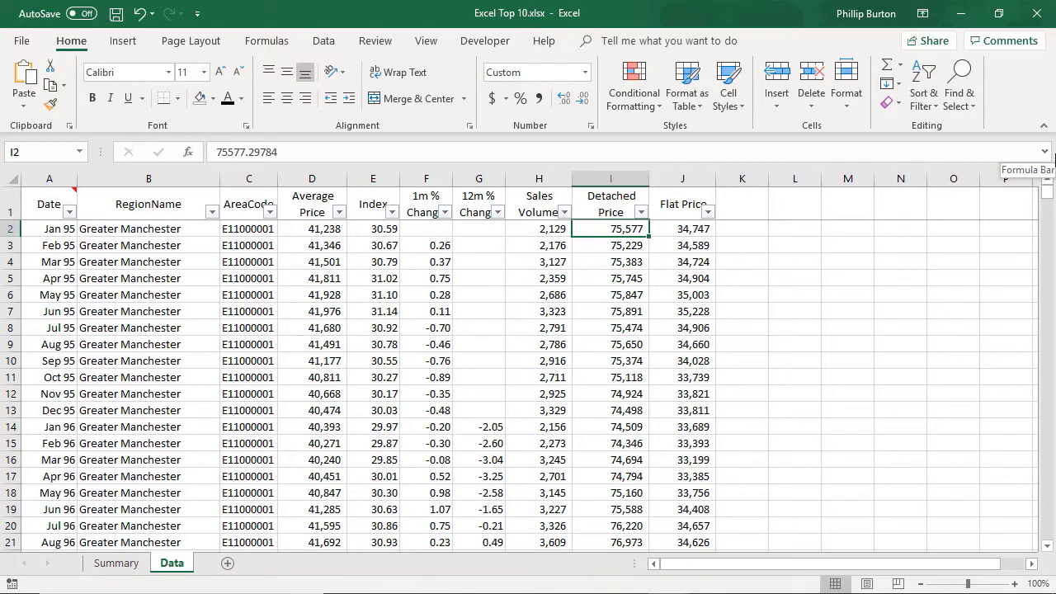
Apply blue gradient-fill data bars to all Detached Price values in I2:I1585 and look through the bars down the column.
drag(1045, 190, 1044, 569)
shift+click(608, 540)
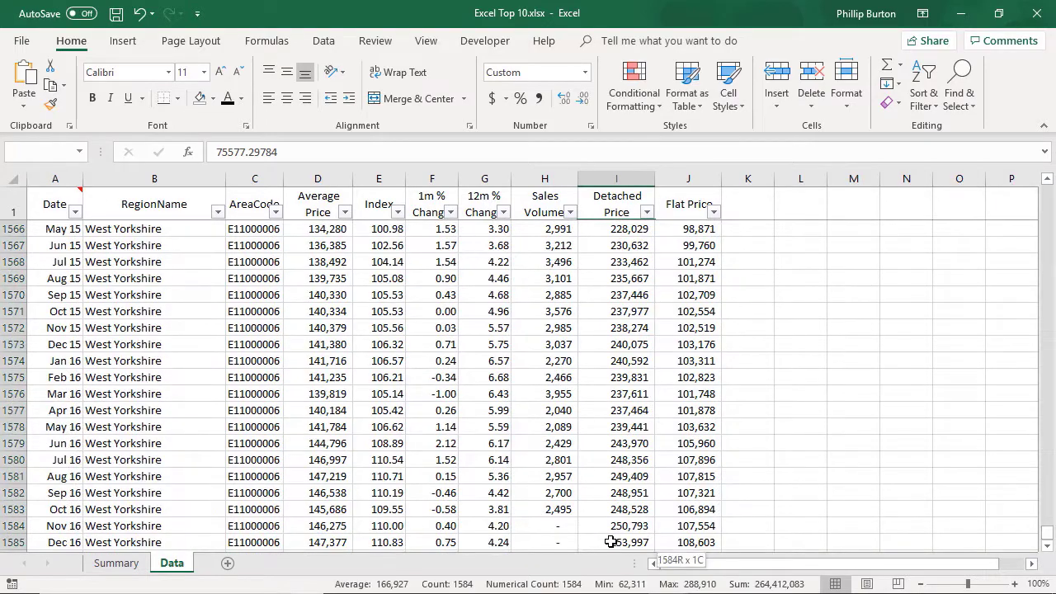
key(ctrl+BackSpace)
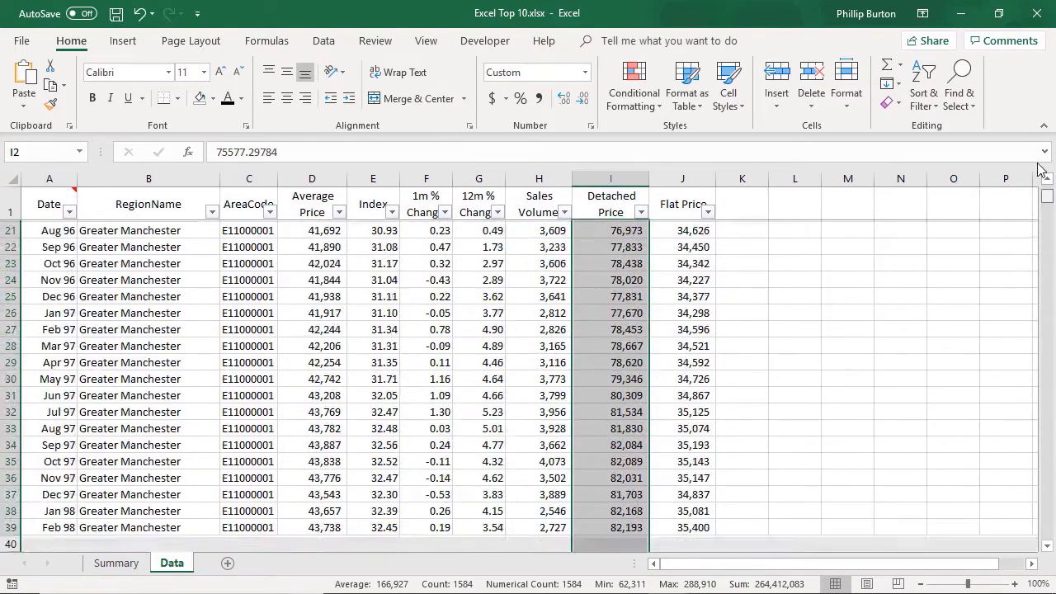
click(648, 106)
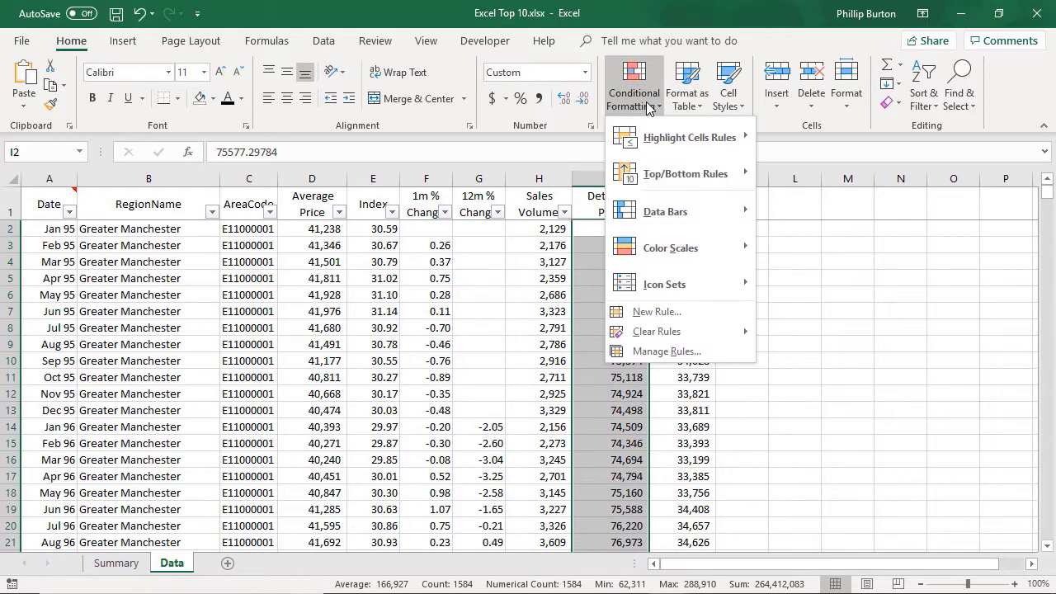
mouse_move(675, 211)
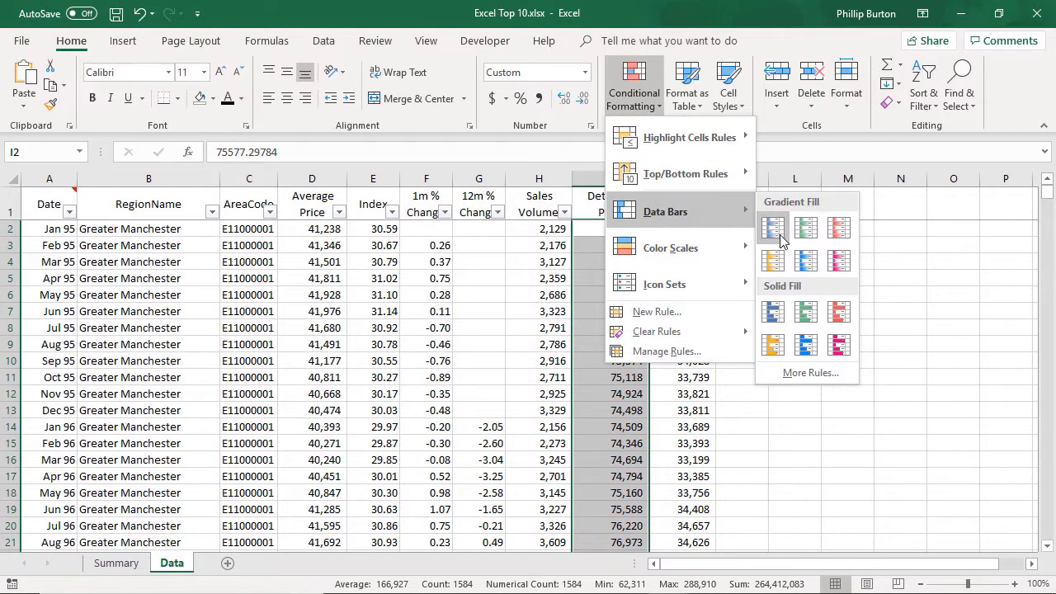
click(779, 235)
drag(682, 344, 682, 327)
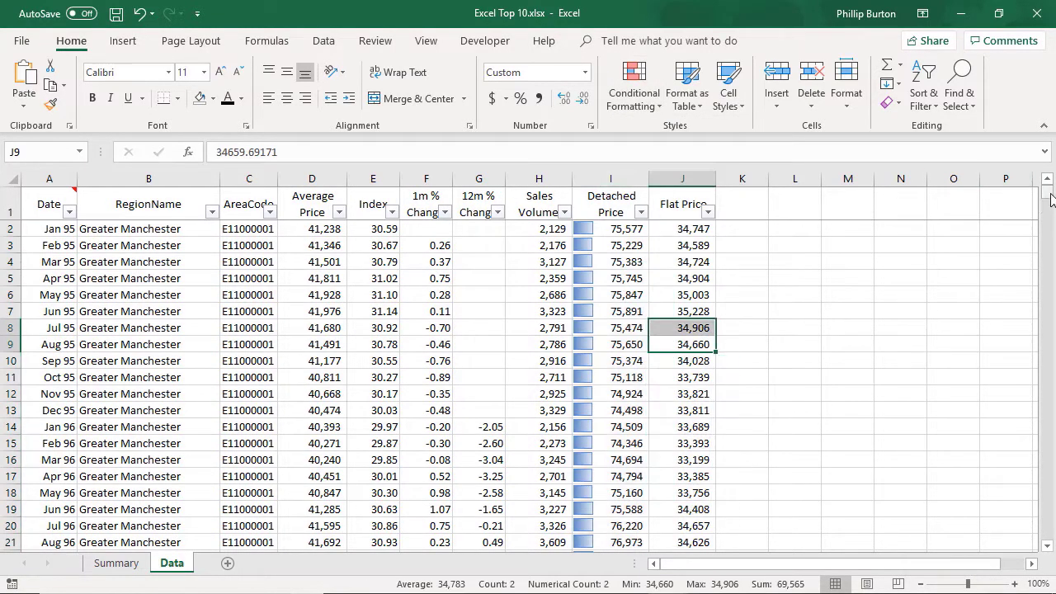
drag(1049, 203, 1047, 404)
drag(1029, 459, 1045, 147)
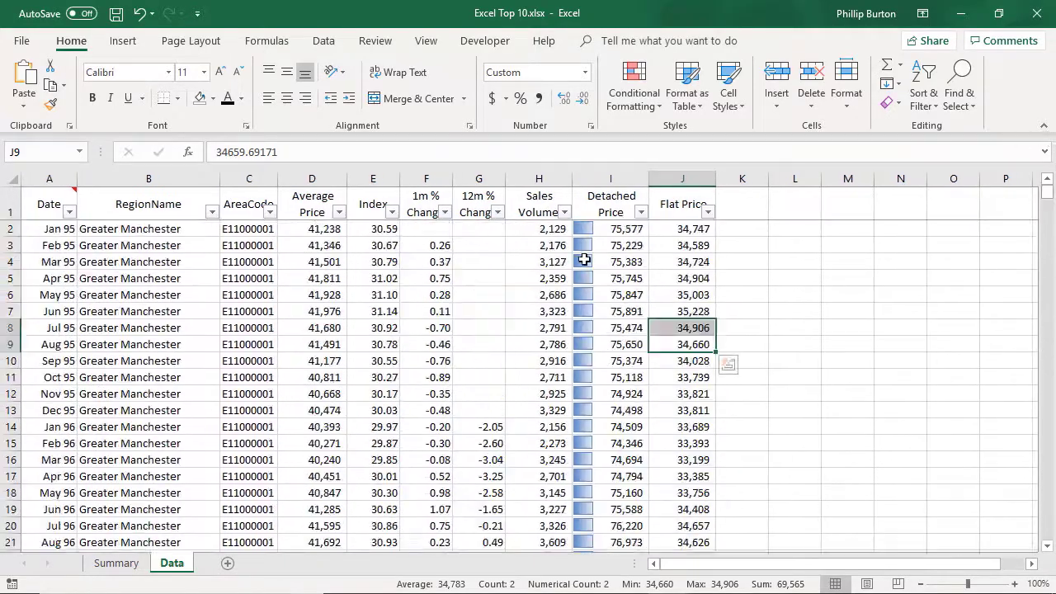
Clear the data bar conditional formatting from the entire Data sheet.
click(587, 242)
click(633, 92)
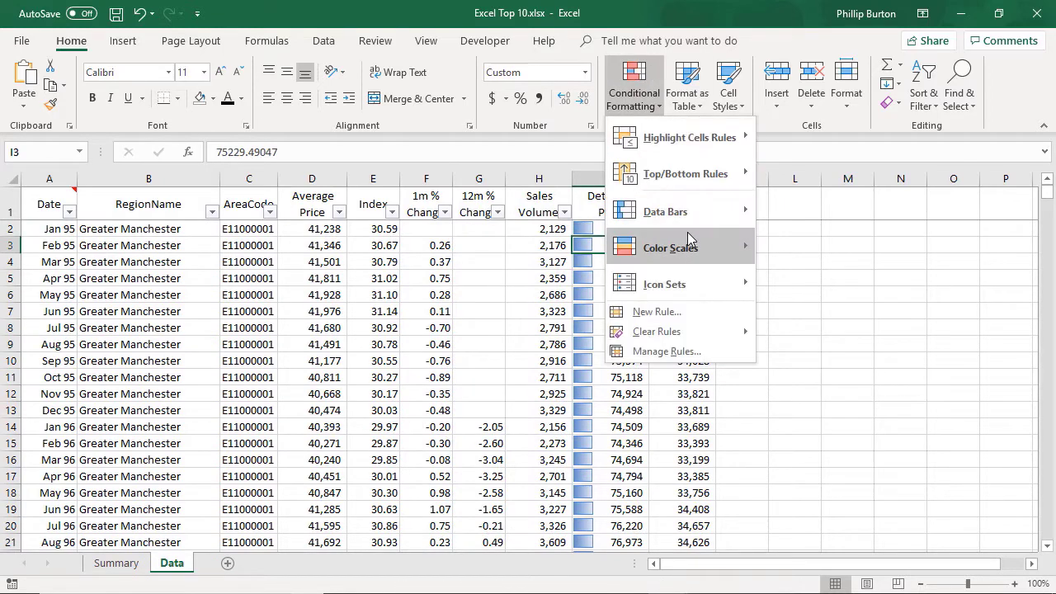
mouse_move(693, 216)
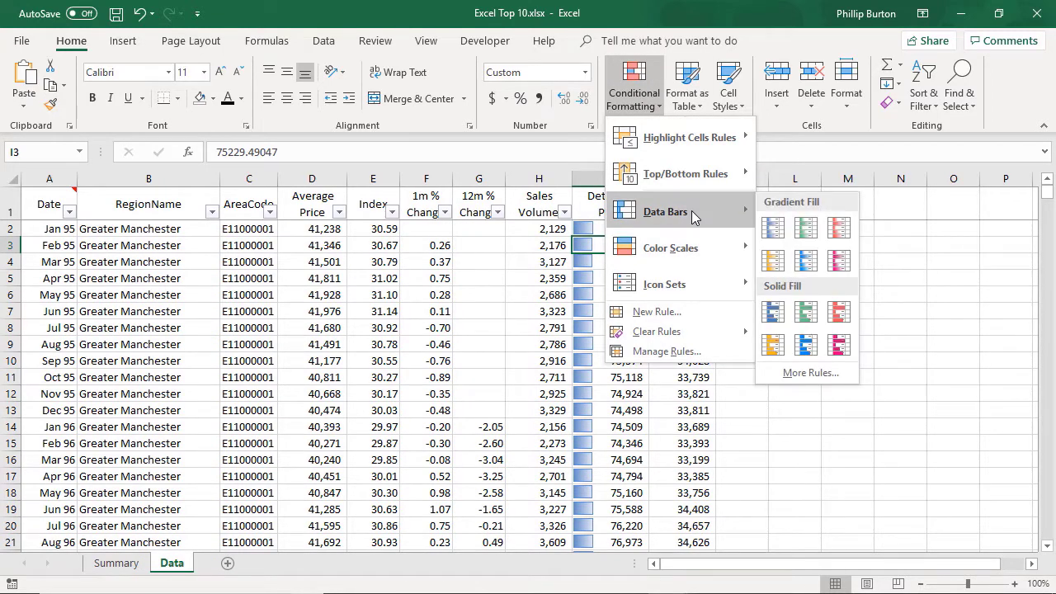
mouse_move(700, 264)
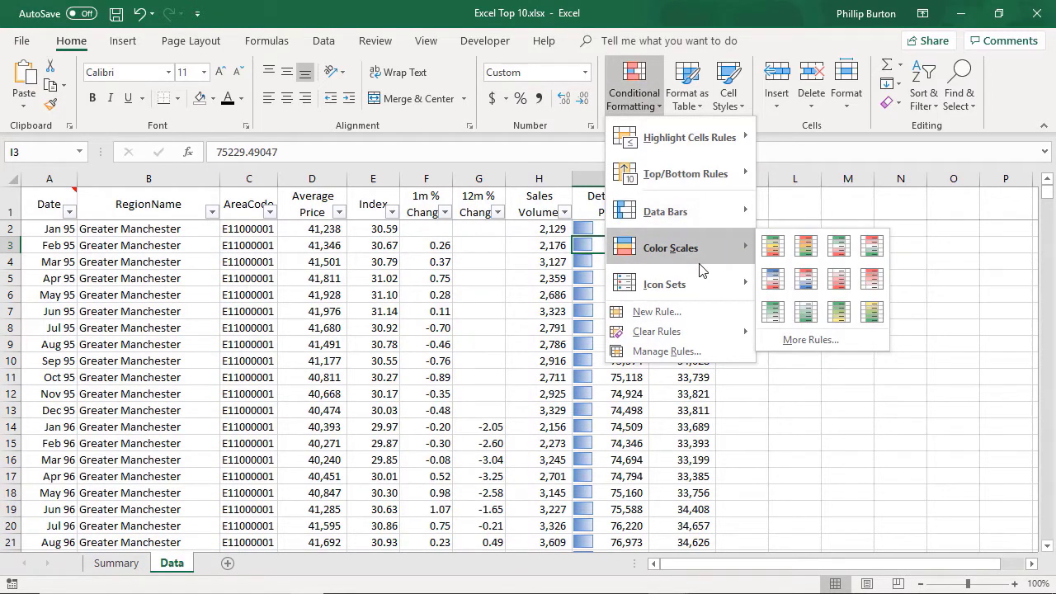
mouse_move(701, 332)
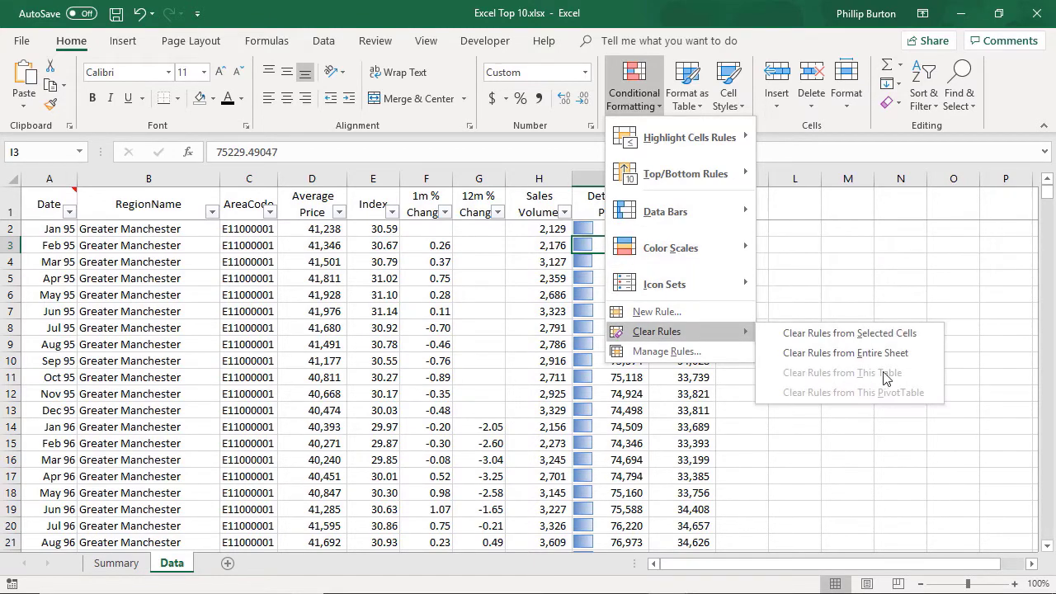
click(881, 334)
Apply the Red - White - Blue color scale to all Detached Price values in I2:I1585.
click(622, 198)
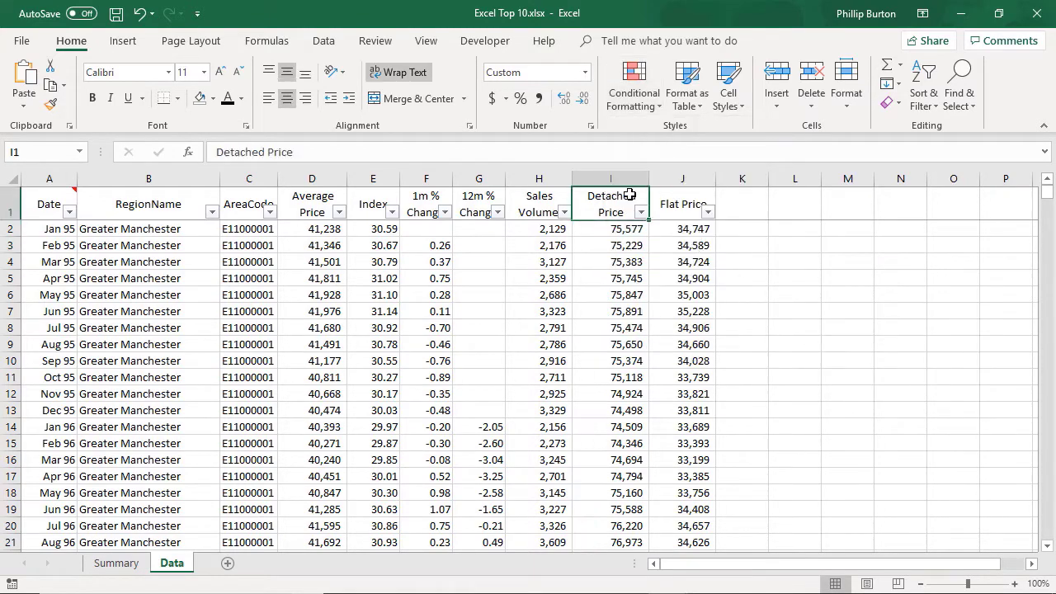
key(Down)
key(ctrl+shift+Down)
click(632, 101)
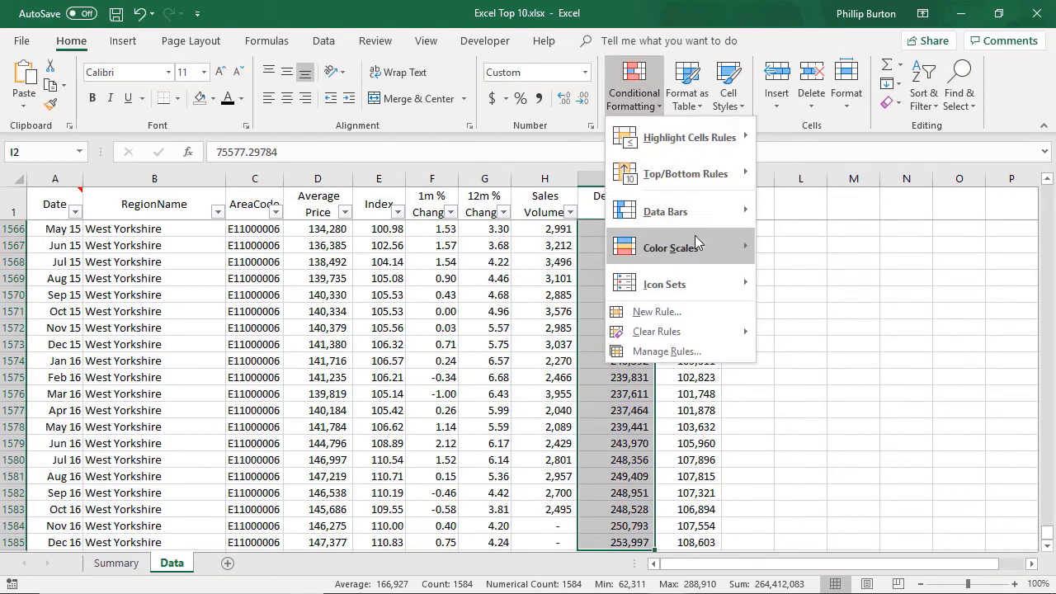
mouse_move(695, 247)
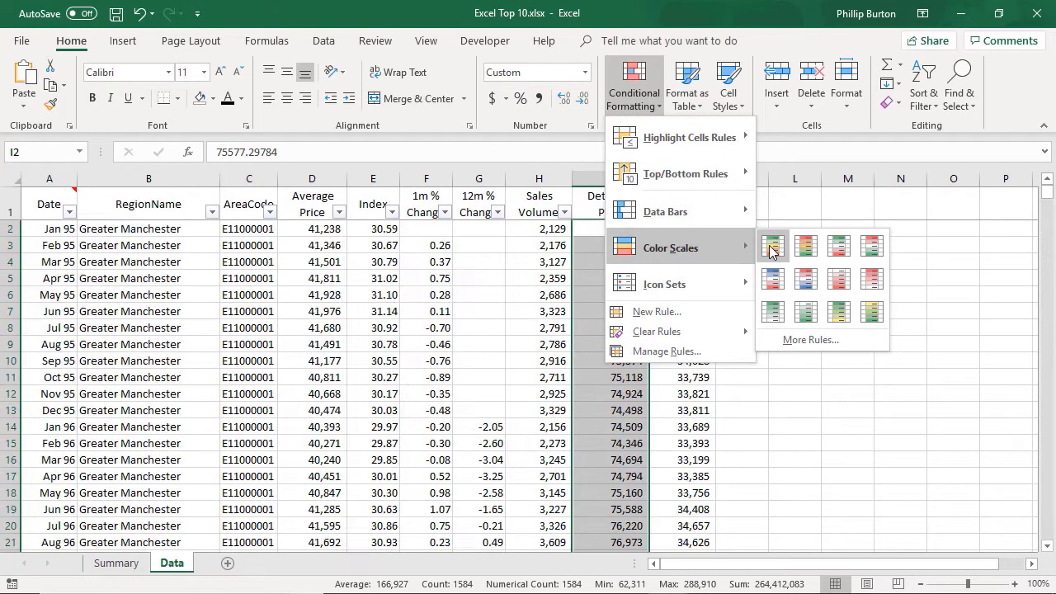
click(808, 284)
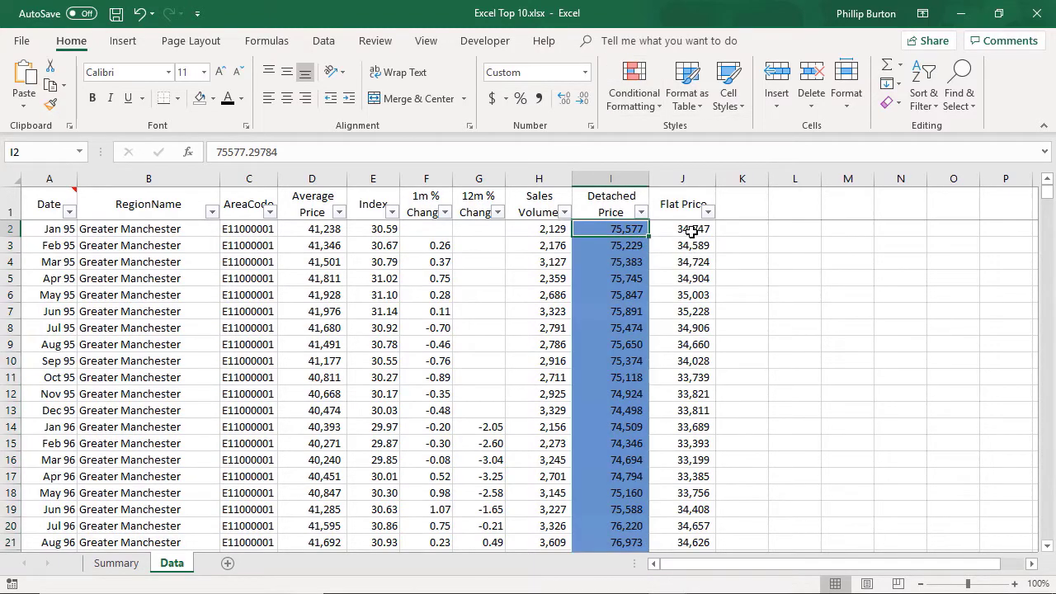
Examine how the color scale shades the Detached Price values down the Greater Manchester rows.
scroll(676, 353, down, 15)
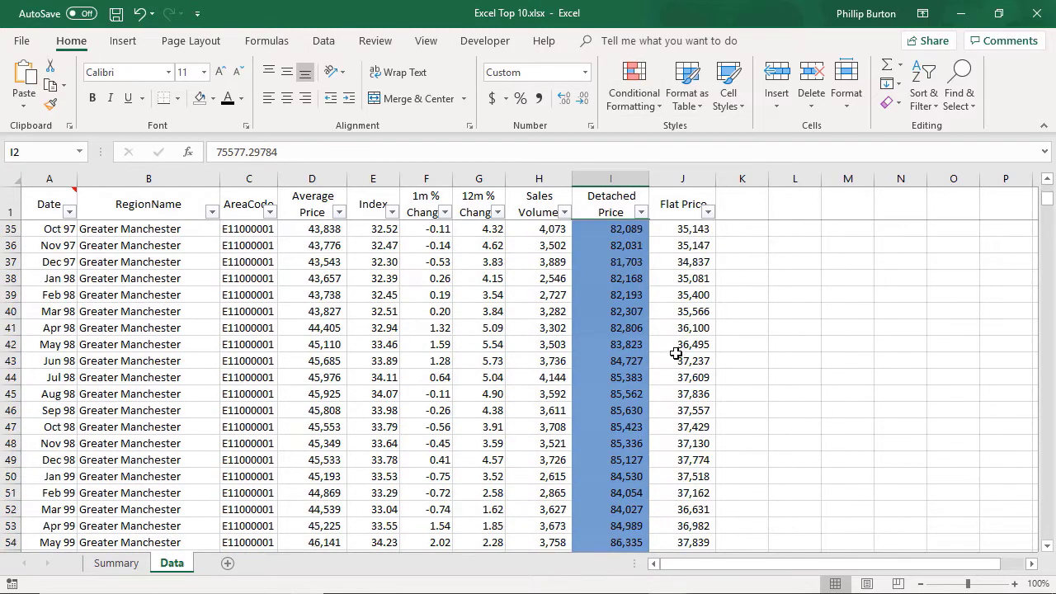
scroll(676, 353, down, 16)
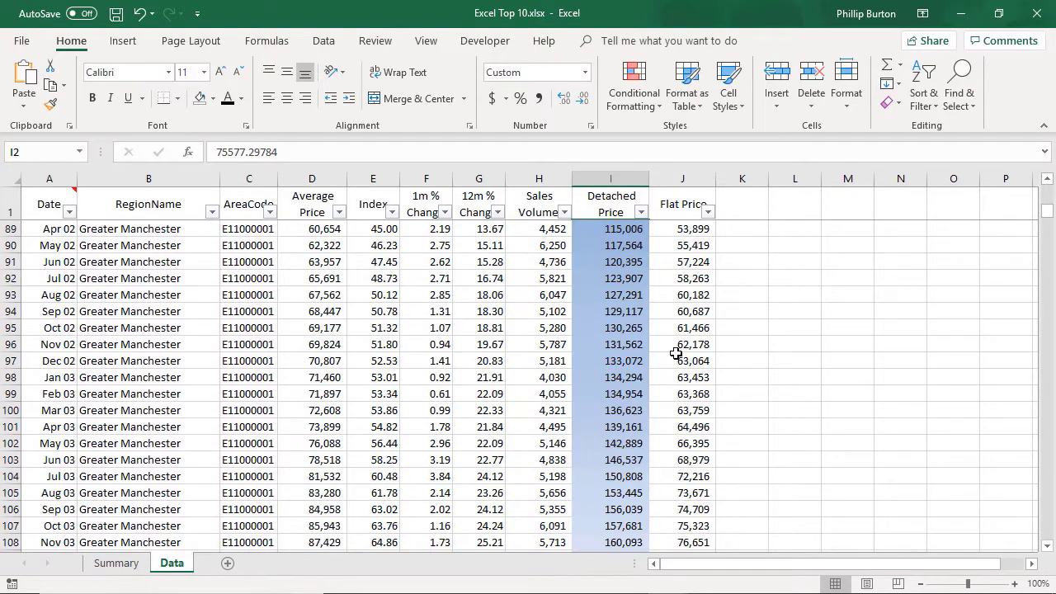
scroll(675, 353, down, 11)
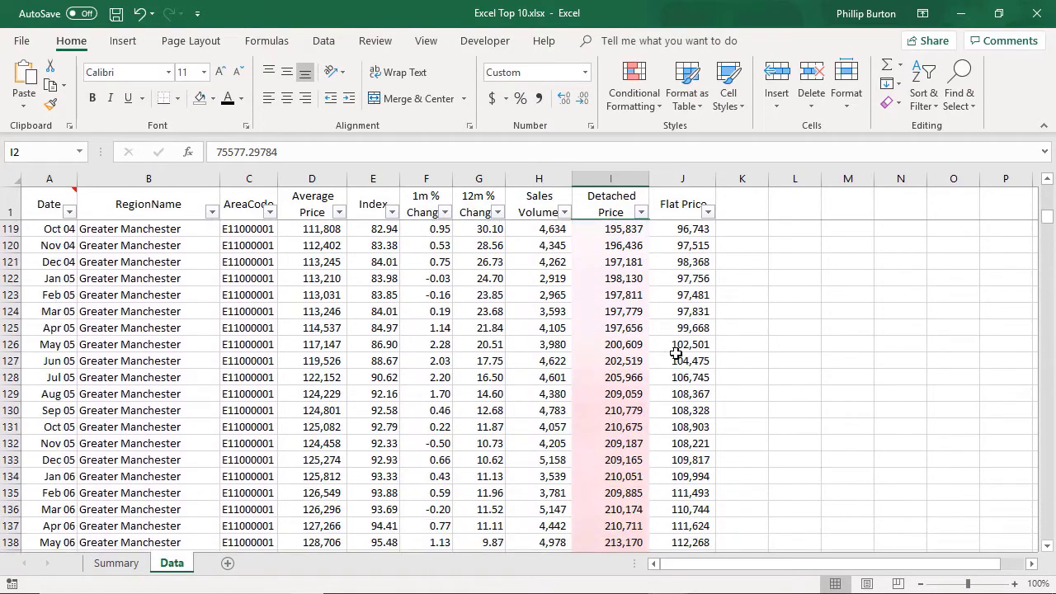
scroll(676, 353, down, 10)
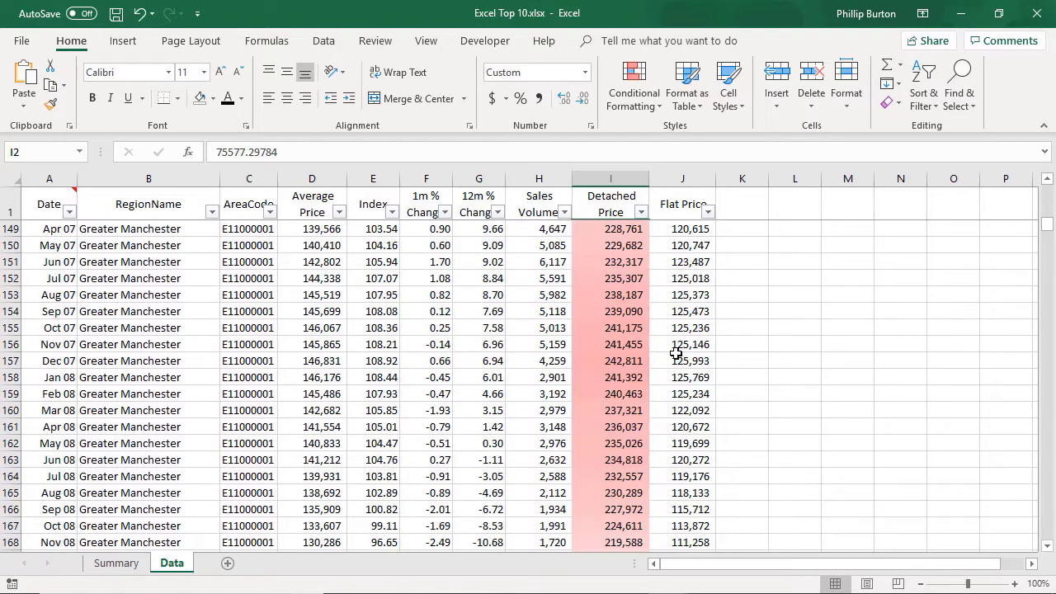
scroll(675, 353, down, 16)
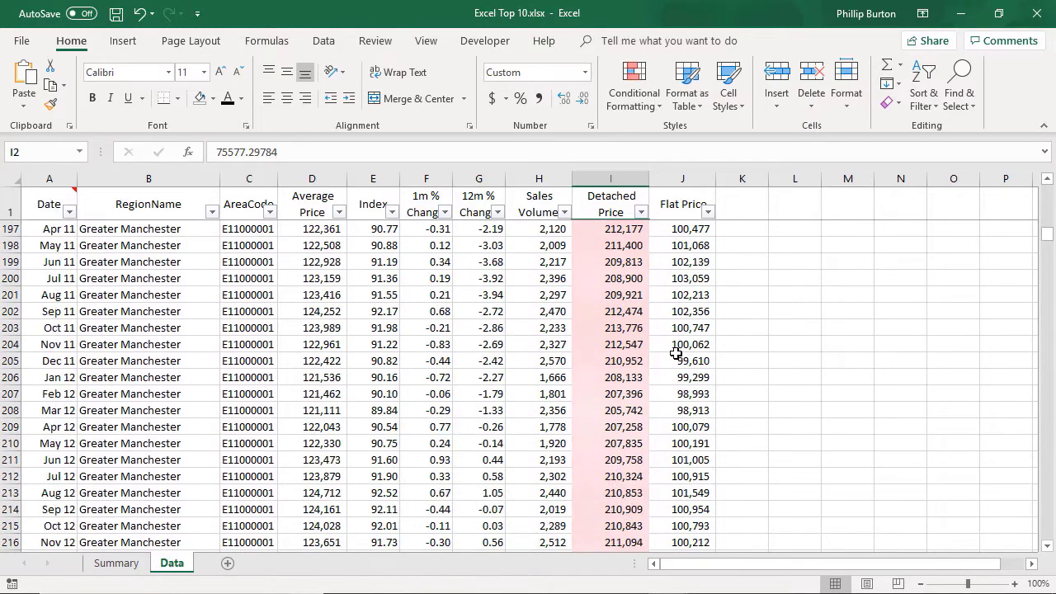
scroll(676, 353, down, 8)
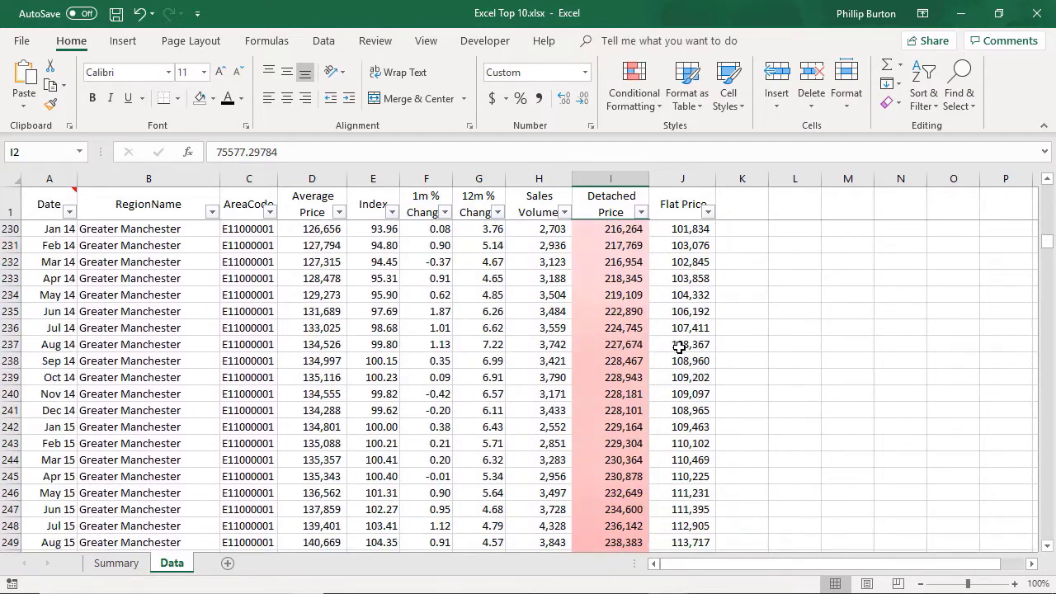
scroll(680, 343, down, 8)
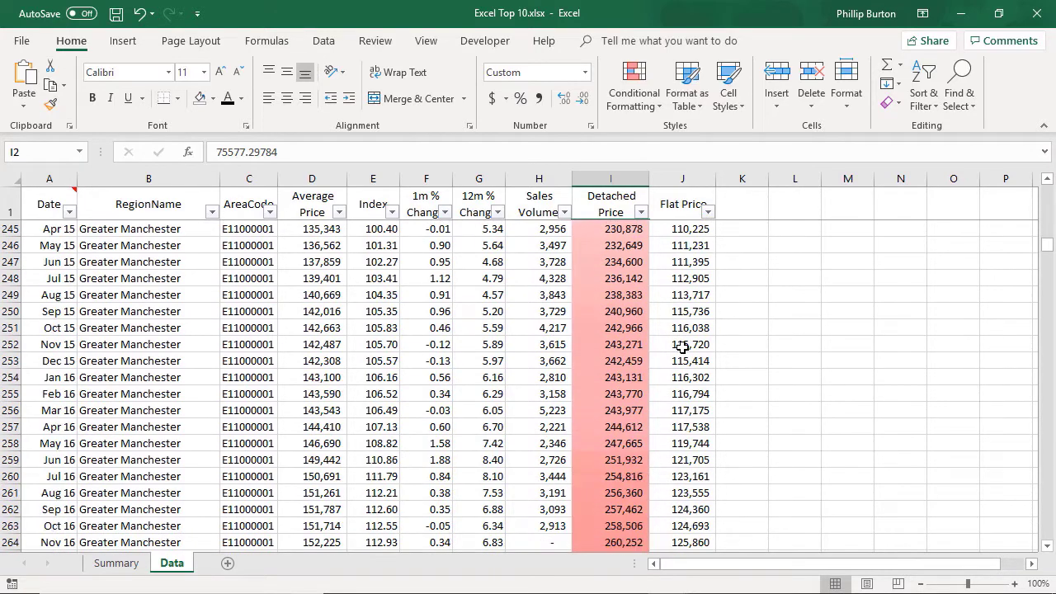
Clear the conditional formatting rules from only the Detached Price cells I256:I262.
click(606, 332)
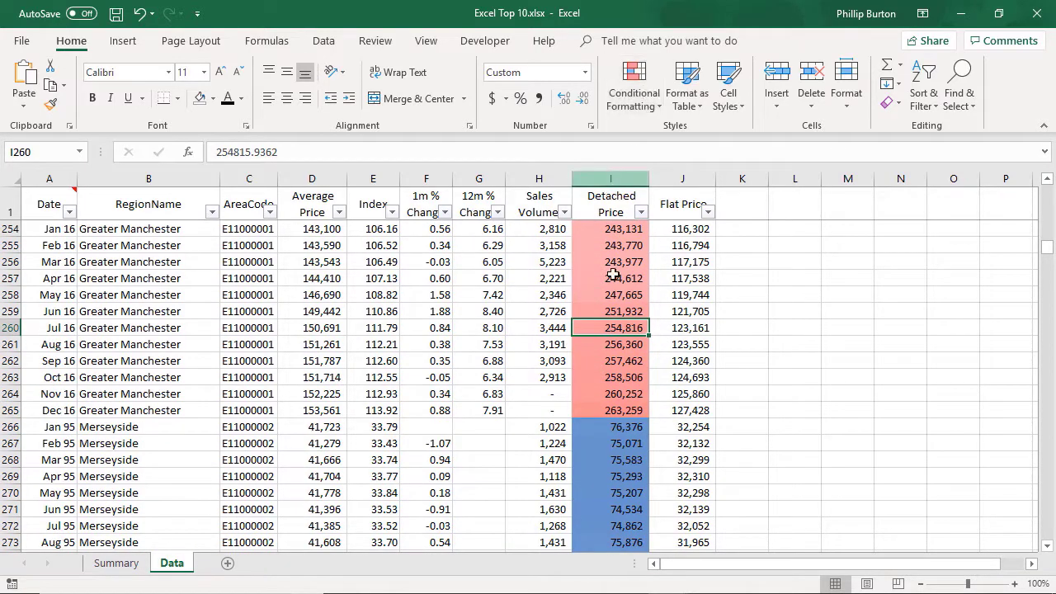
drag(627, 261, 629, 361)
click(644, 101)
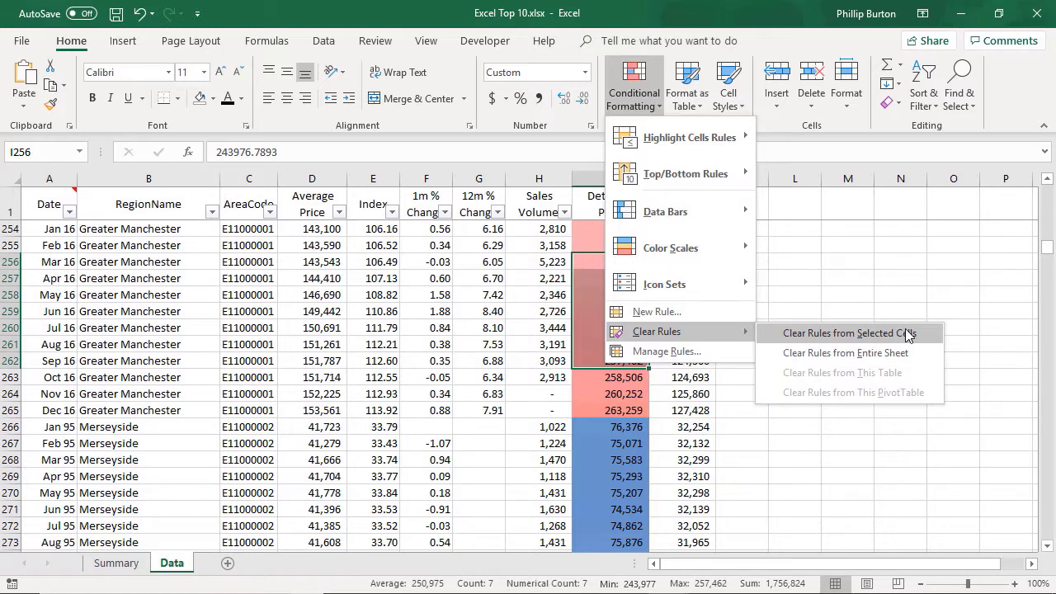
click(907, 334)
click(683, 361)
click(635, 394)
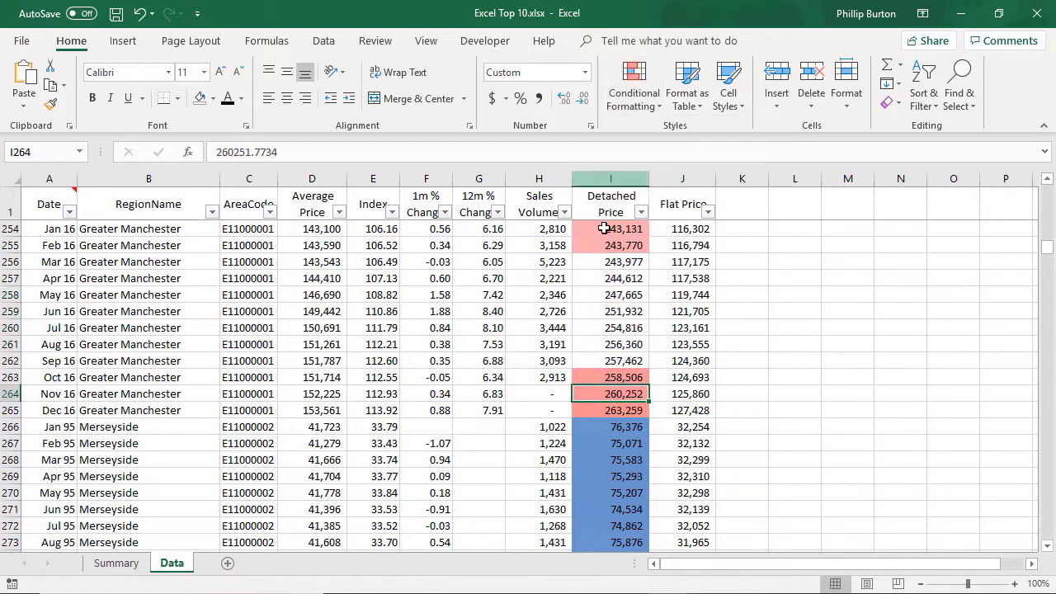
Clear all remaining conditional formatting rules from the entire sheet.
click(633, 92)
mouse_move(726, 331)
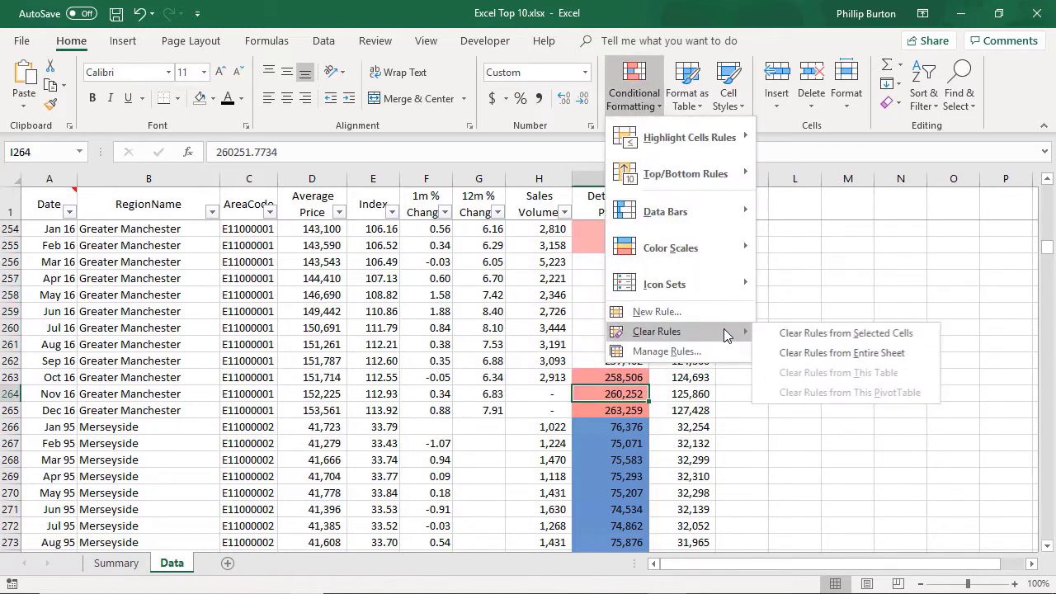
click(821, 352)
Highlight Detached Price values in I2:I1585 greater than 140000 with Light Red Fill with Dark Red Text.
click(622, 213)
key(Down)
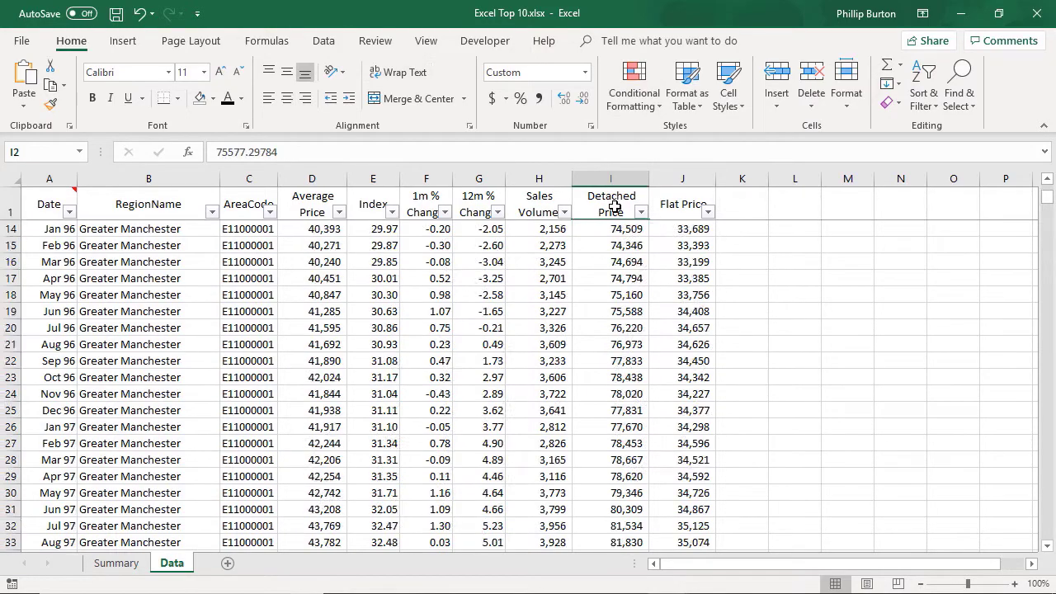
key(ctrl+shift+Down)
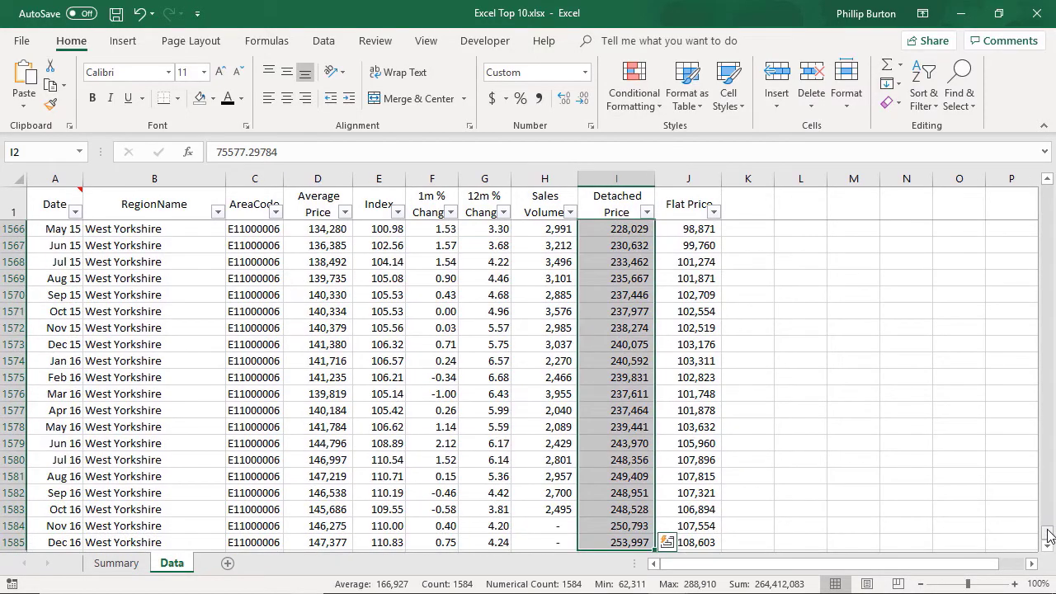
drag(1049, 535, 1047, 191)
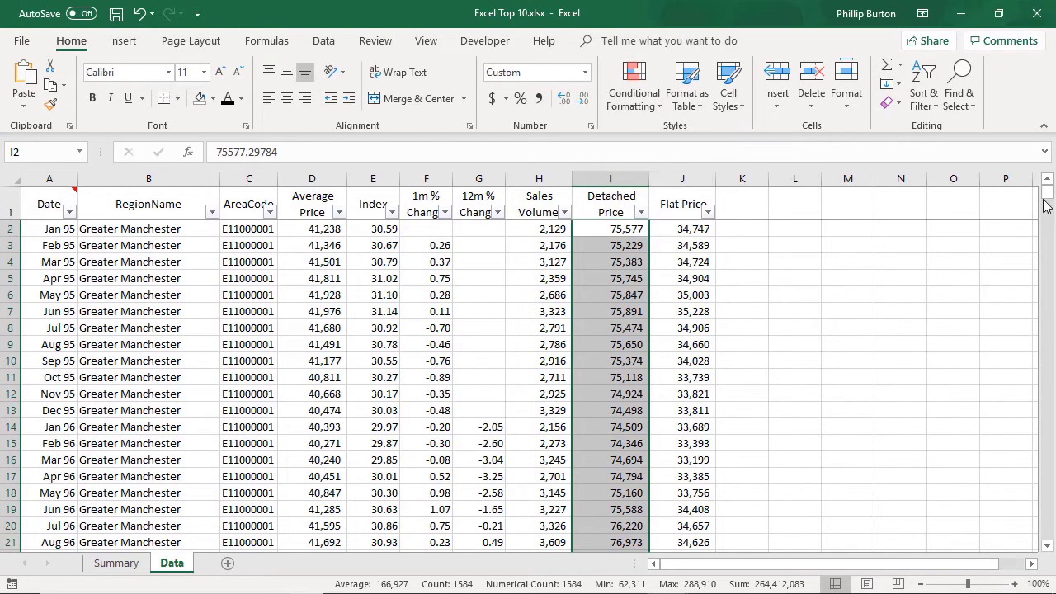
click(633, 91)
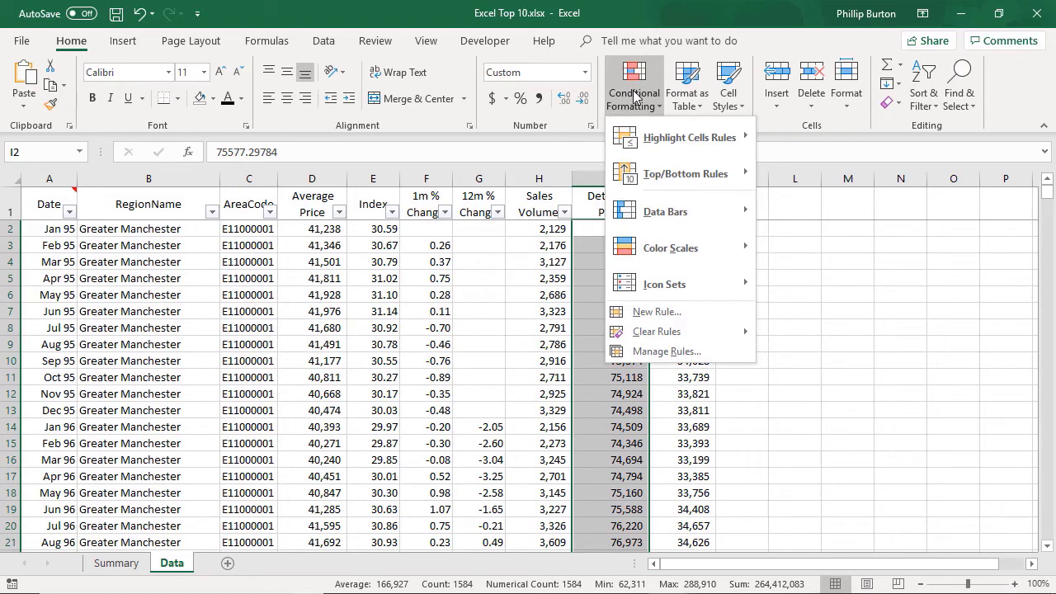
mouse_move(674, 143)
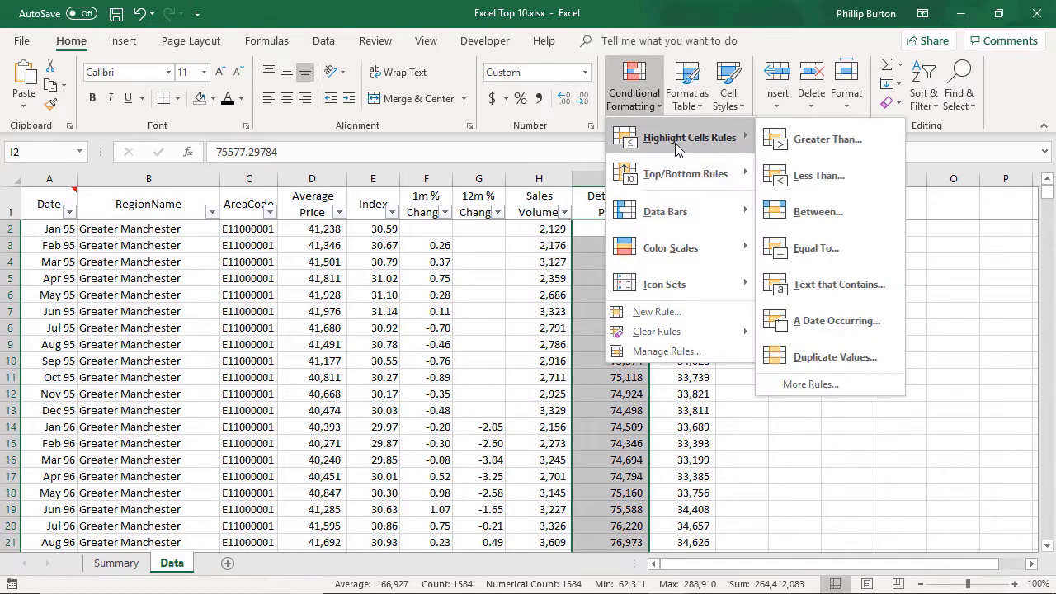
click(835, 139)
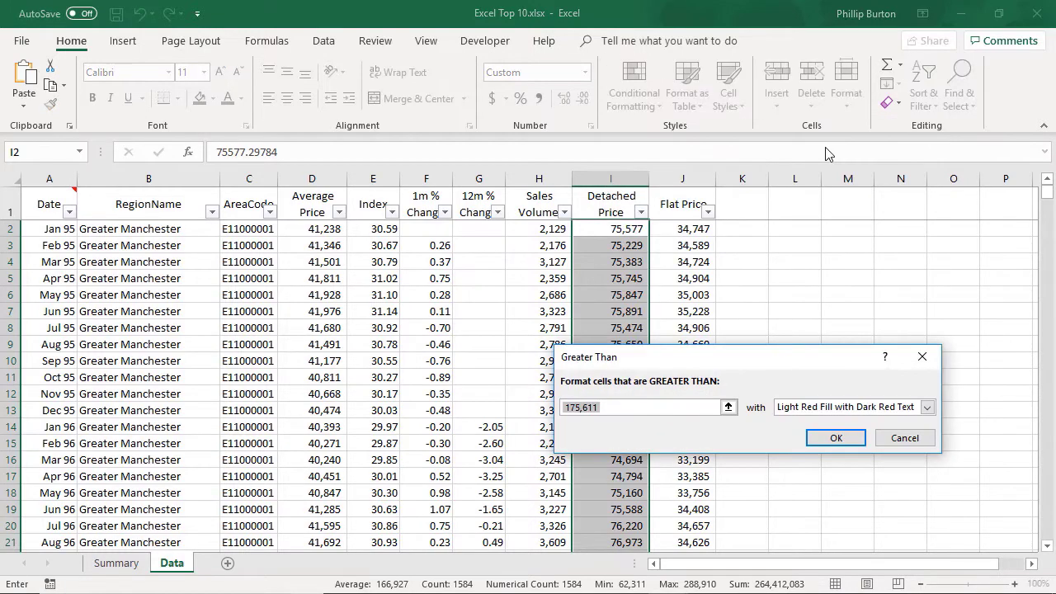
text(140000)
click(927, 407)
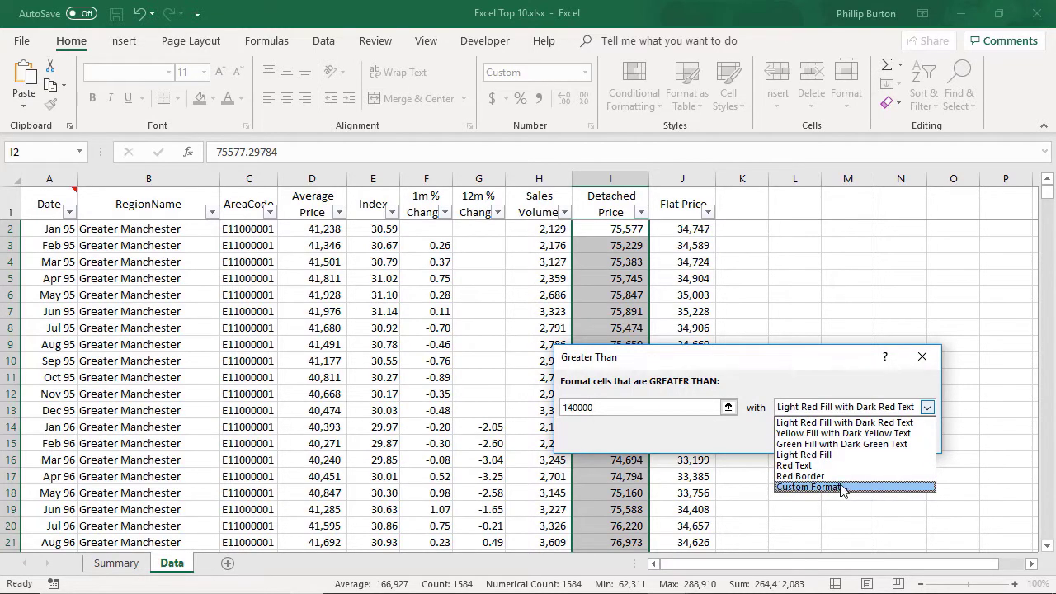
click(854, 422)
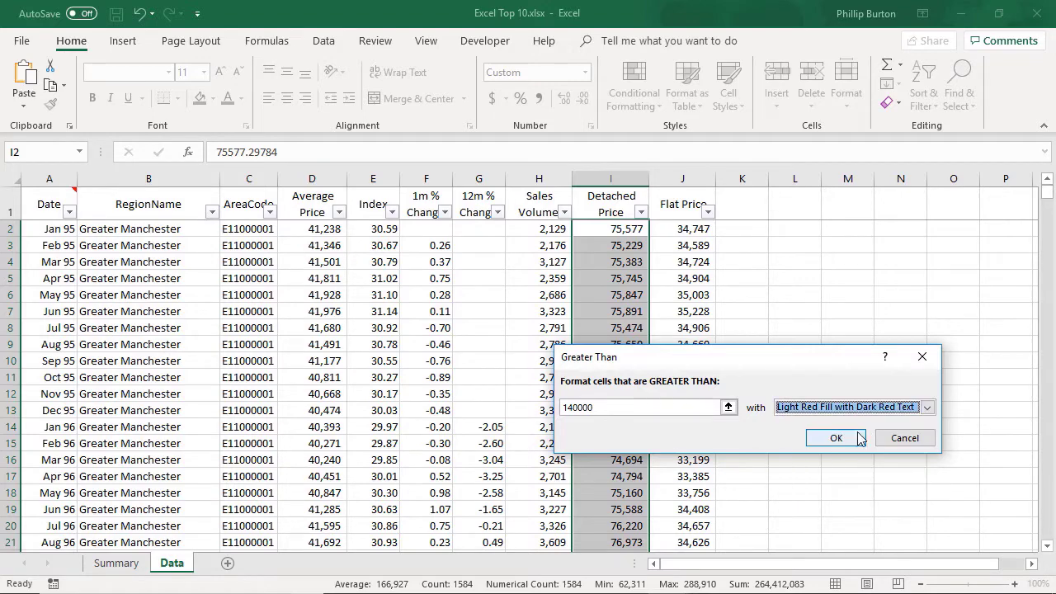
click(837, 438)
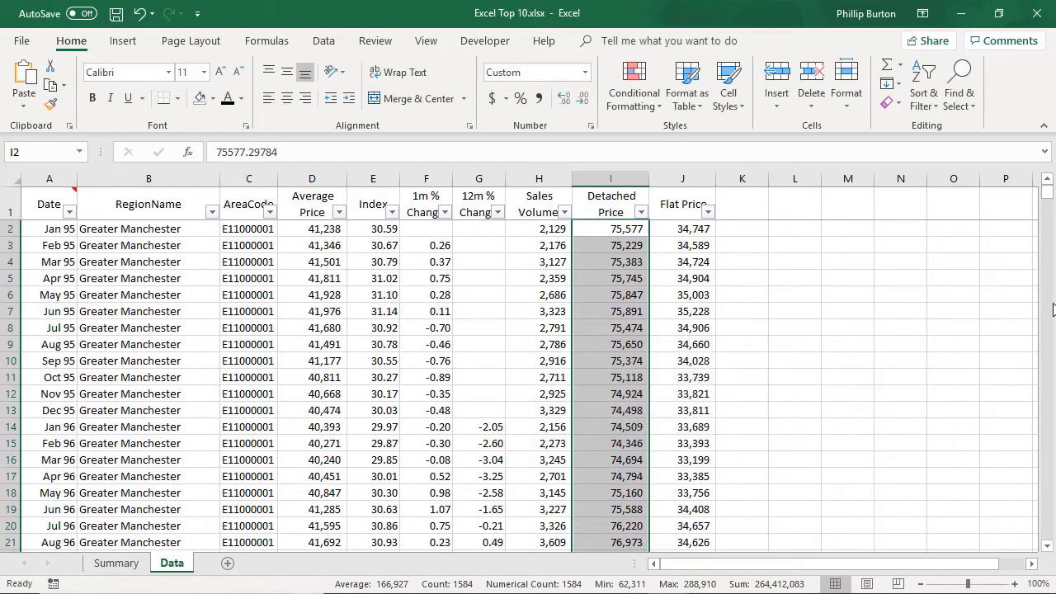
scroll(671, 405, down, 7)
click(682, 410)
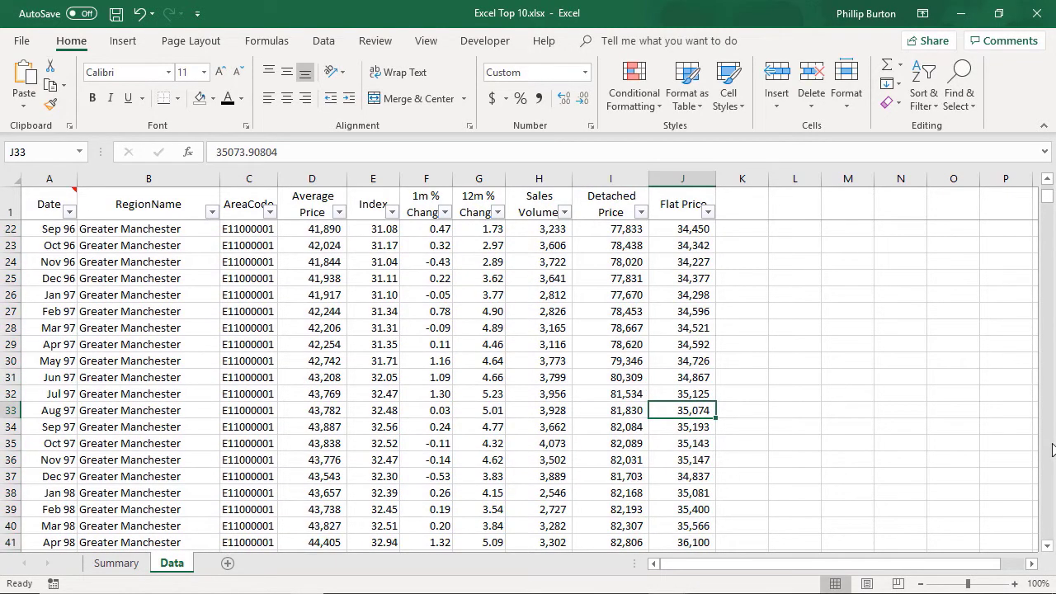
Filter the Flat Price column to show only values greater than 80000.
scroll(1051, 449, down, 20)
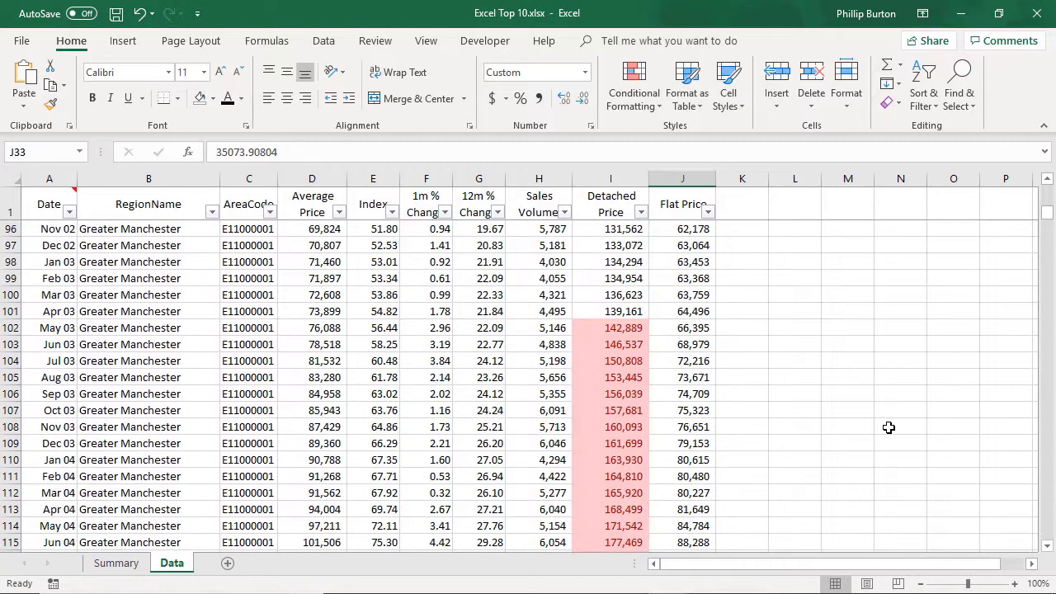
scroll(888, 427, up, 1)
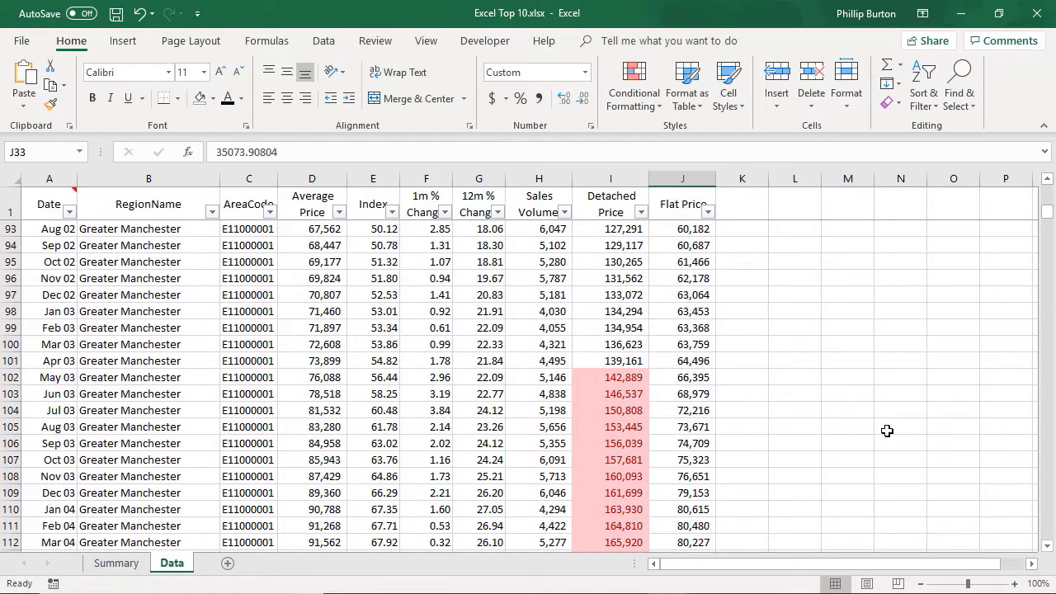
click(690, 229)
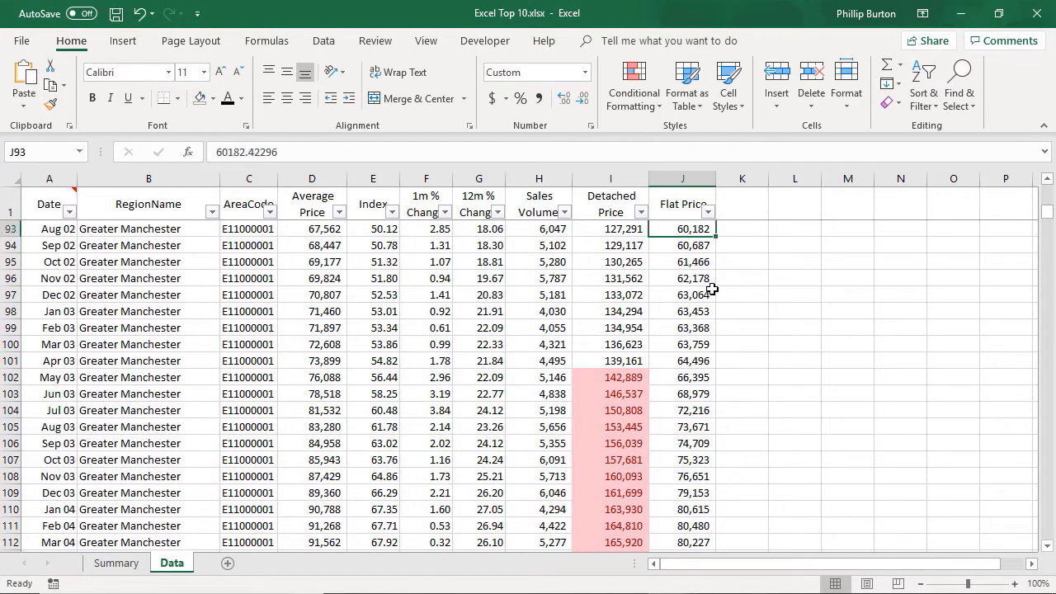
click(707, 212)
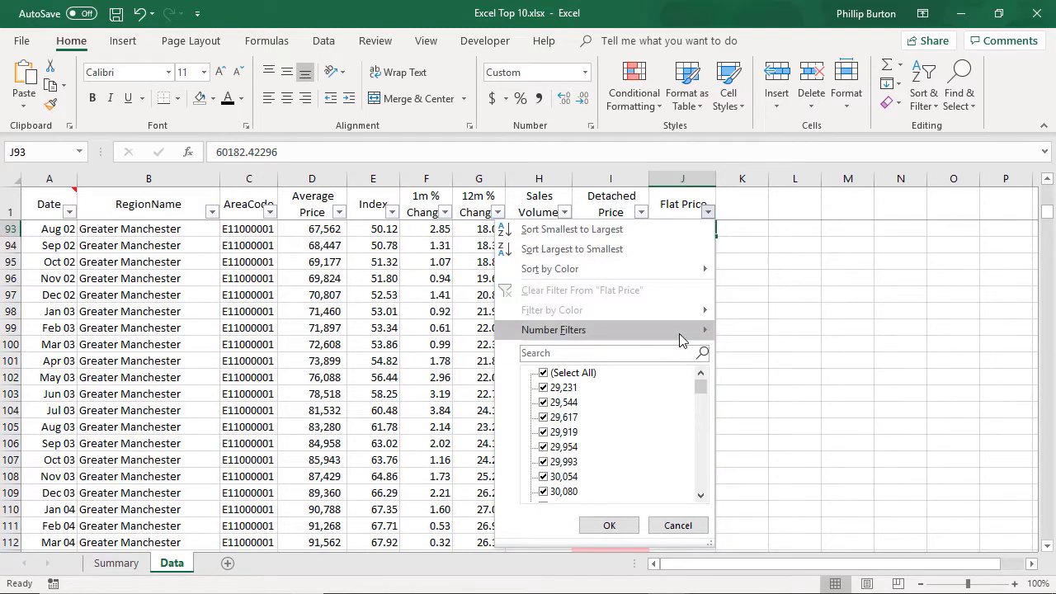
mouse_move(679, 331)
click(797, 381)
text(8)
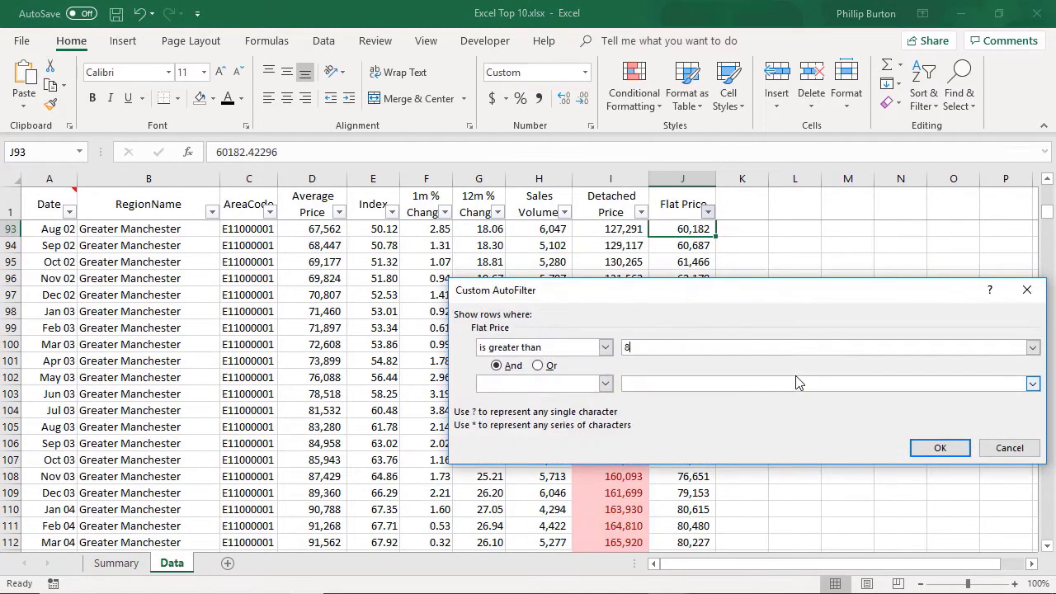
text(0000)
key(Return)
Fill all the filtered Flat Price cells from J110 down to J1585 with standard yellow.
key(Down)
key(ctrl+shift+Down)
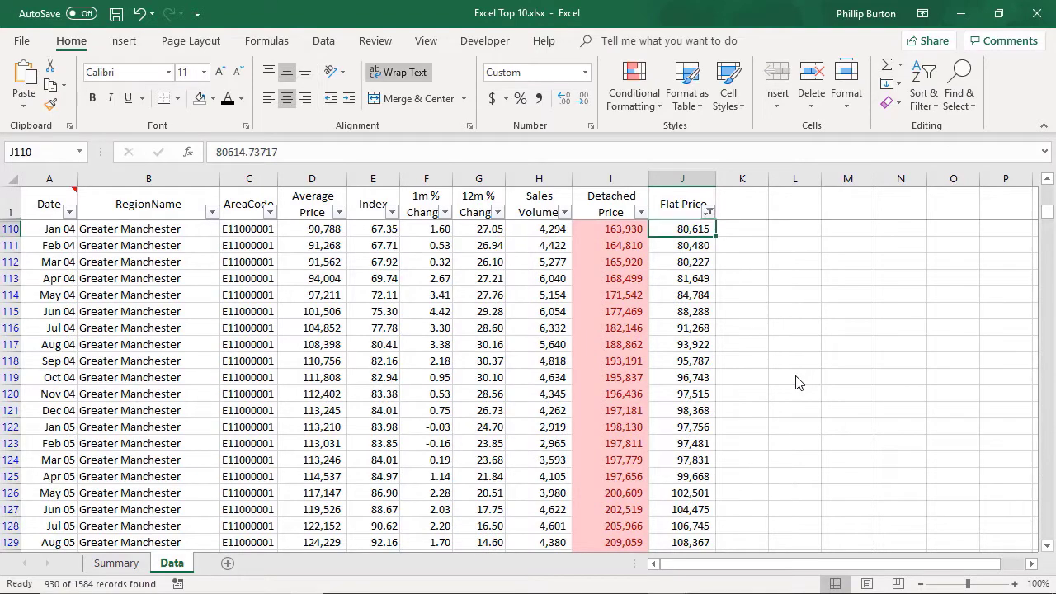
click(212, 98)
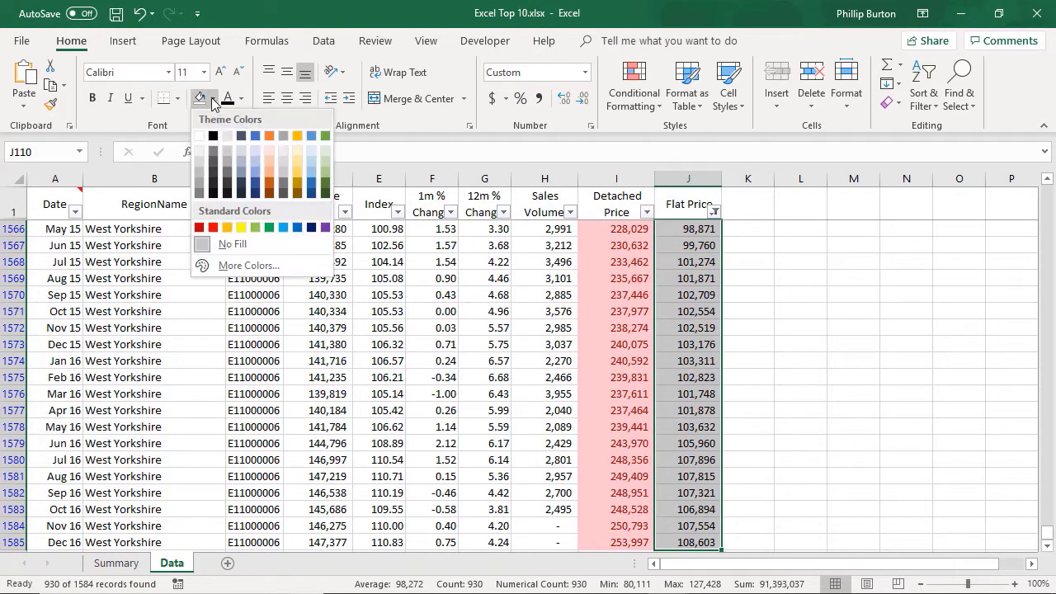
click(240, 228)
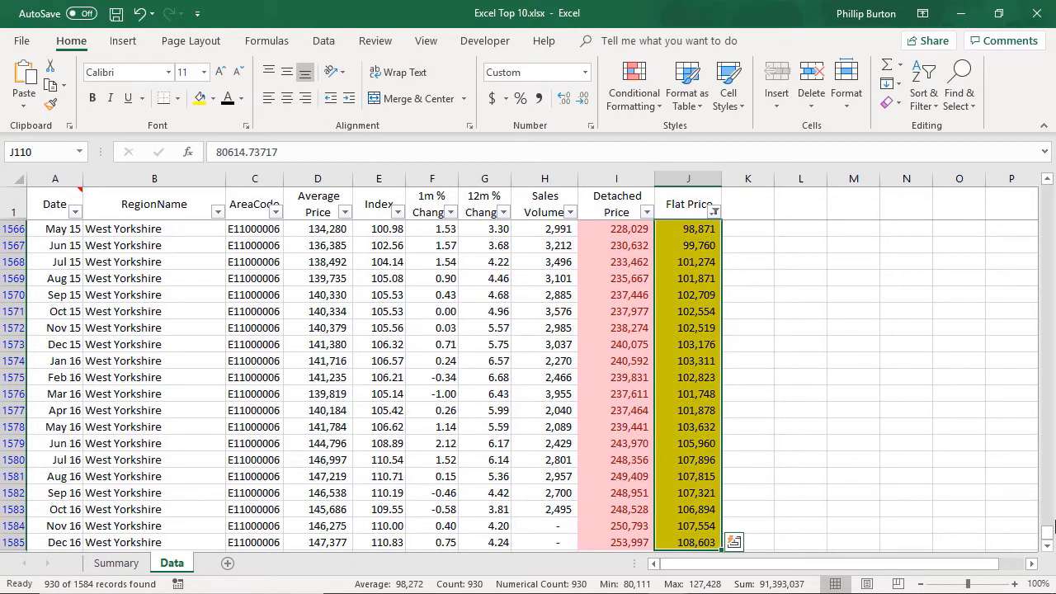
Return to the first yellow Flat Price cell and clear the filter so all rows show again.
drag(1048, 532, 1048, 194)
click(682, 228)
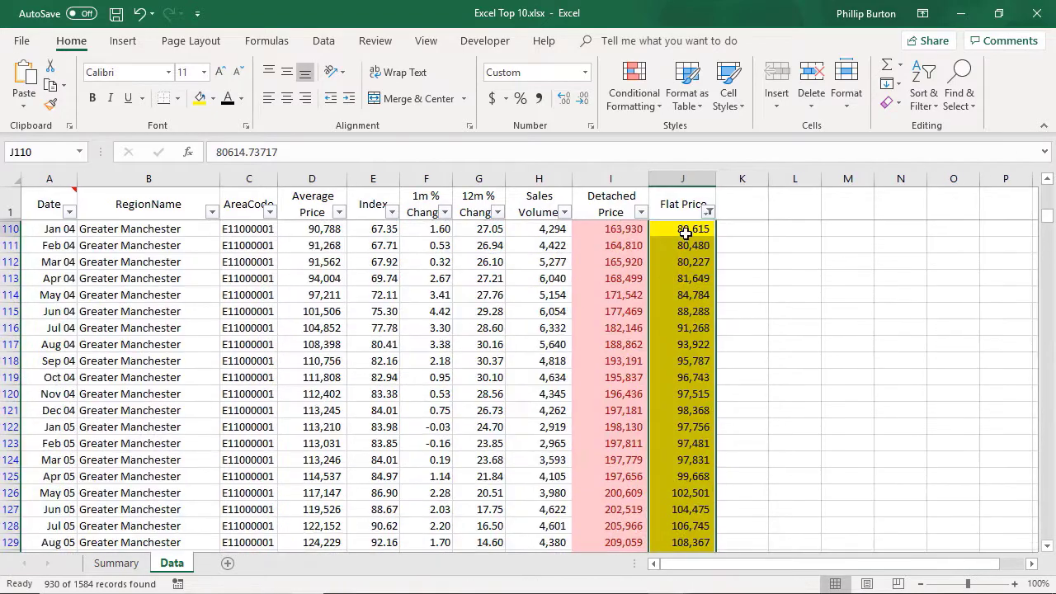
click(930, 115)
click(966, 207)
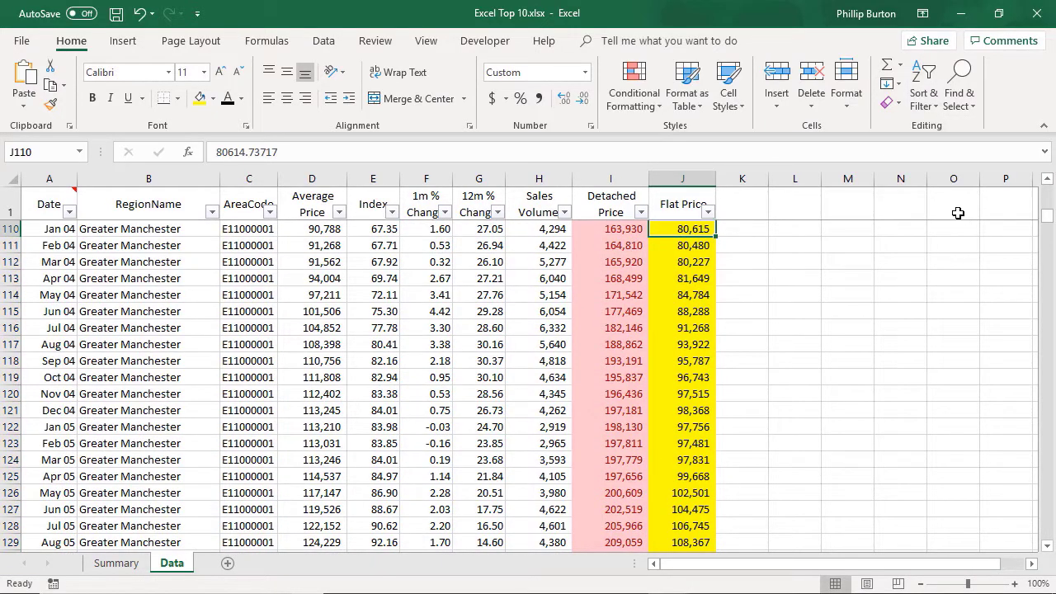
Shorten the Jan 04 Detached Price in cell I110 to 16393.
key(Left)
key(Up)
key(Down)
key(Right)
key(Left)
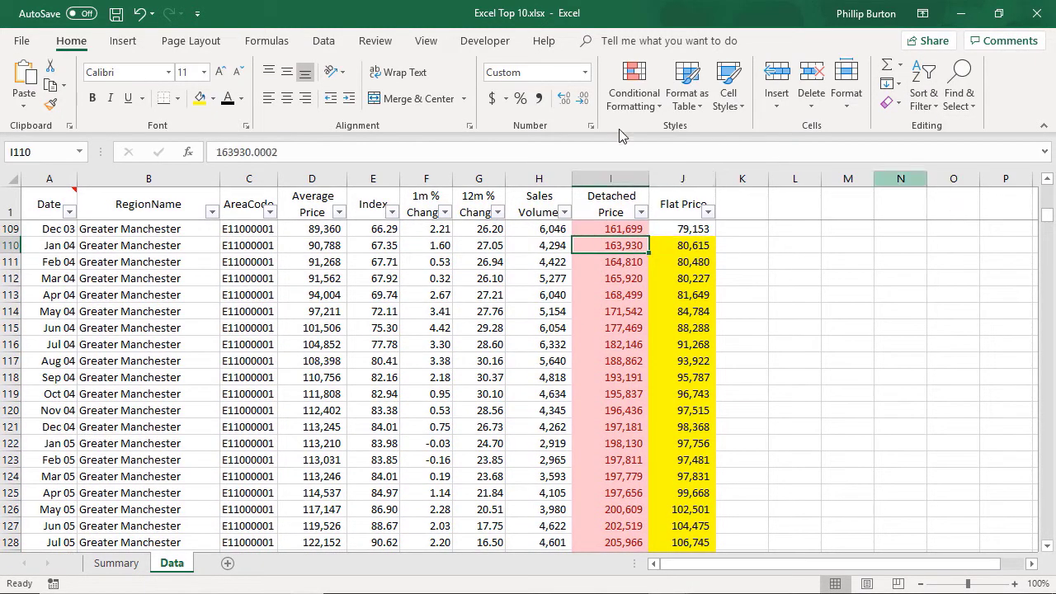
drag(245, 156, 322, 139)
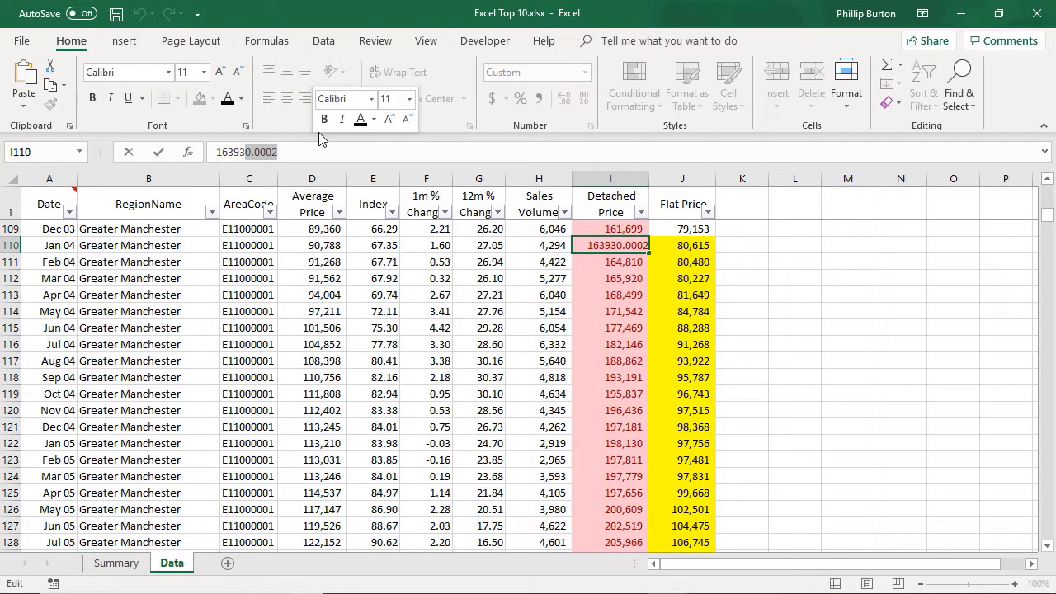
key(BackSpace)
key(Return)
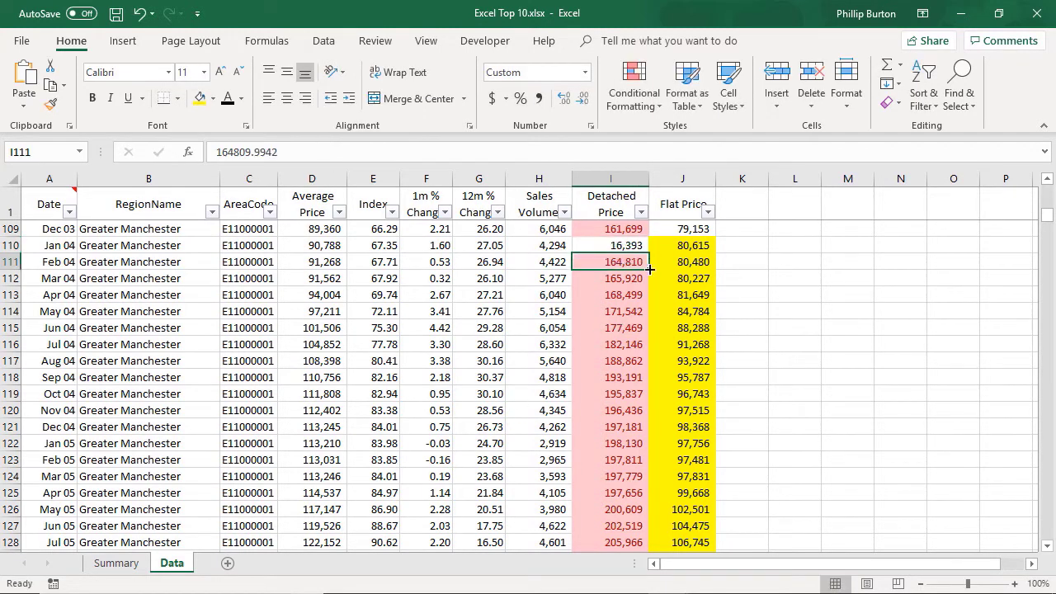
Shorten the Jan 04 Flat Price in cell J110 to 8061.
click(683, 245)
click(354, 153)
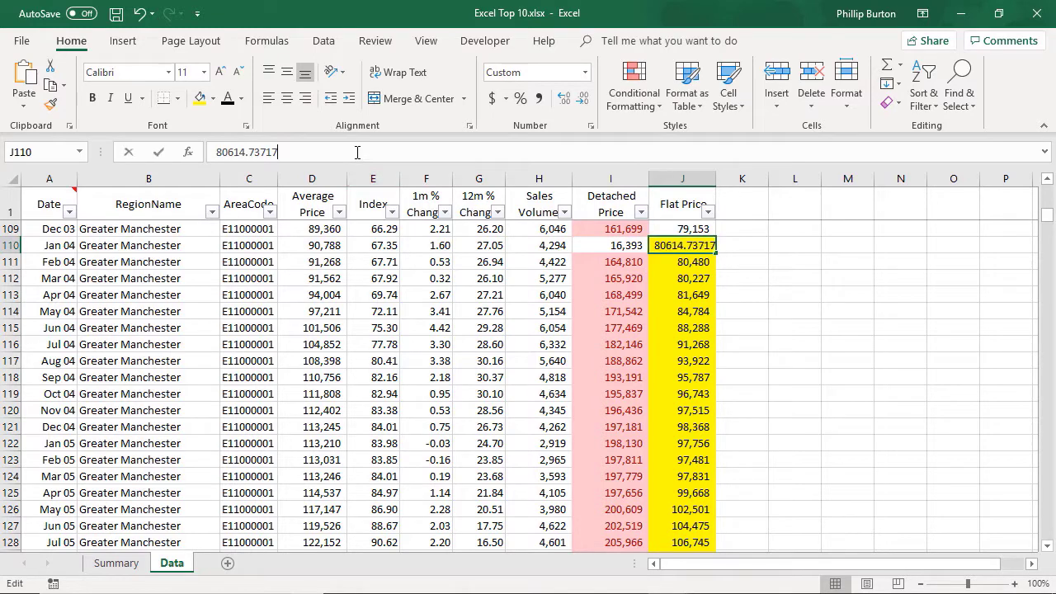
drag(240, 153, 314, 147)
key(BackSpace)
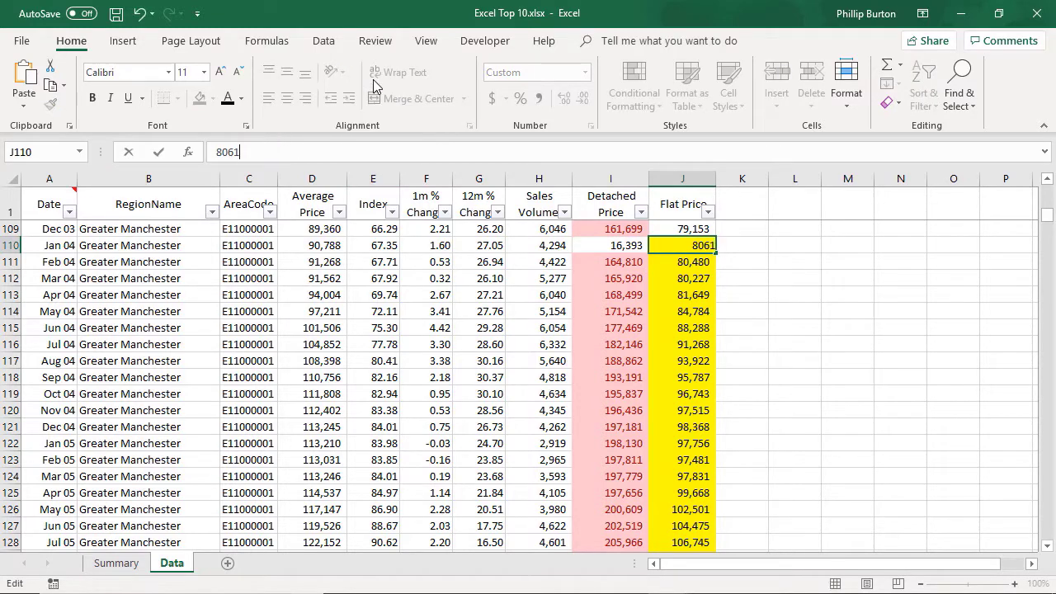
key(Return)
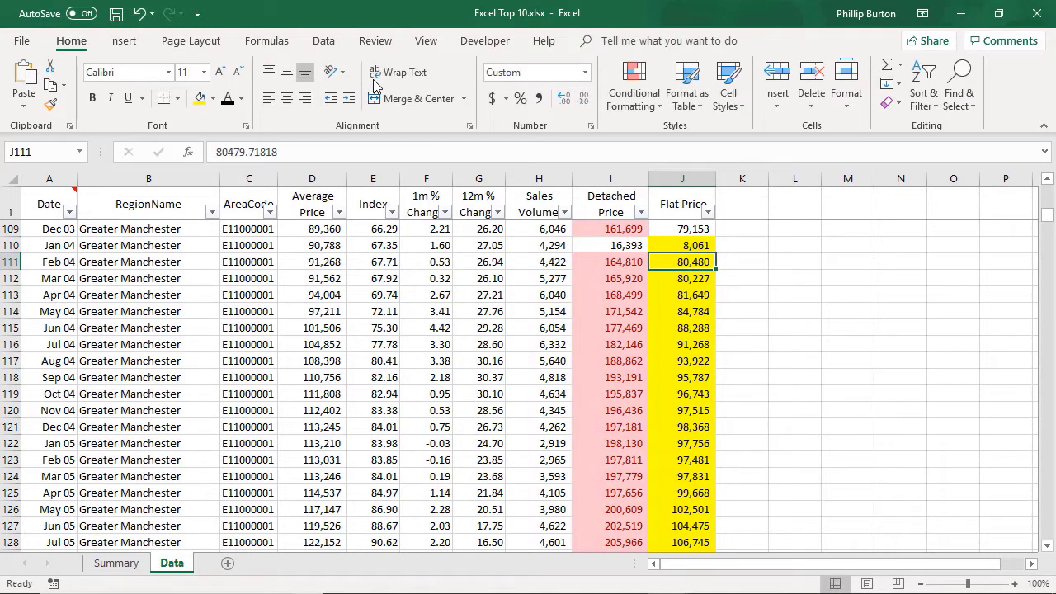
Undo the last two value edits in cells J110 and I110.
key(ctrl+z)
key(ctrl+z)
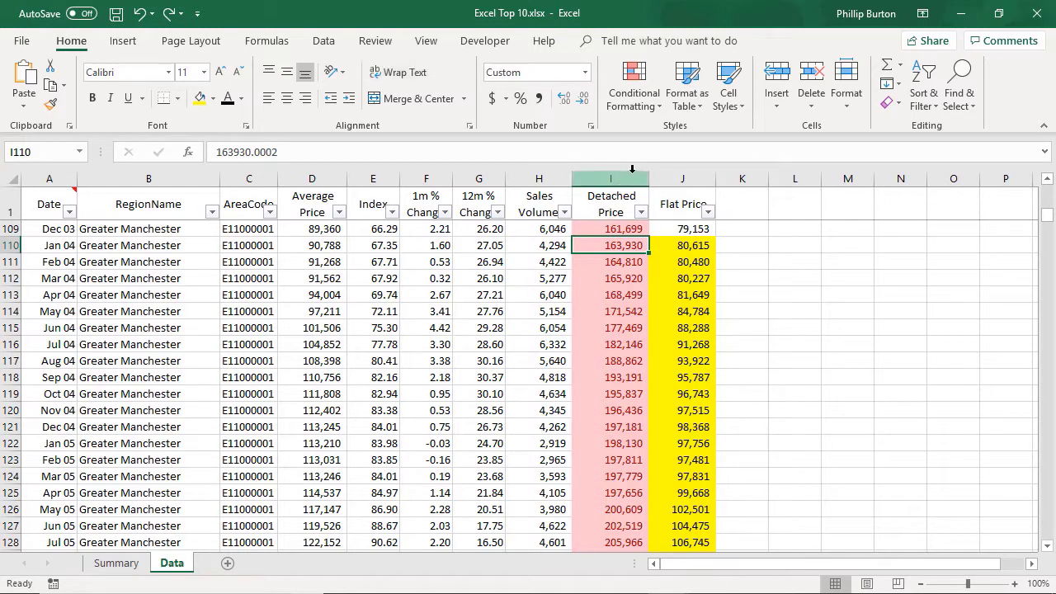
Remove the manual fill colour from the whole Detached Price and Flat Price columns.
drag(633, 178, 682, 178)
click(213, 98)
click(233, 244)
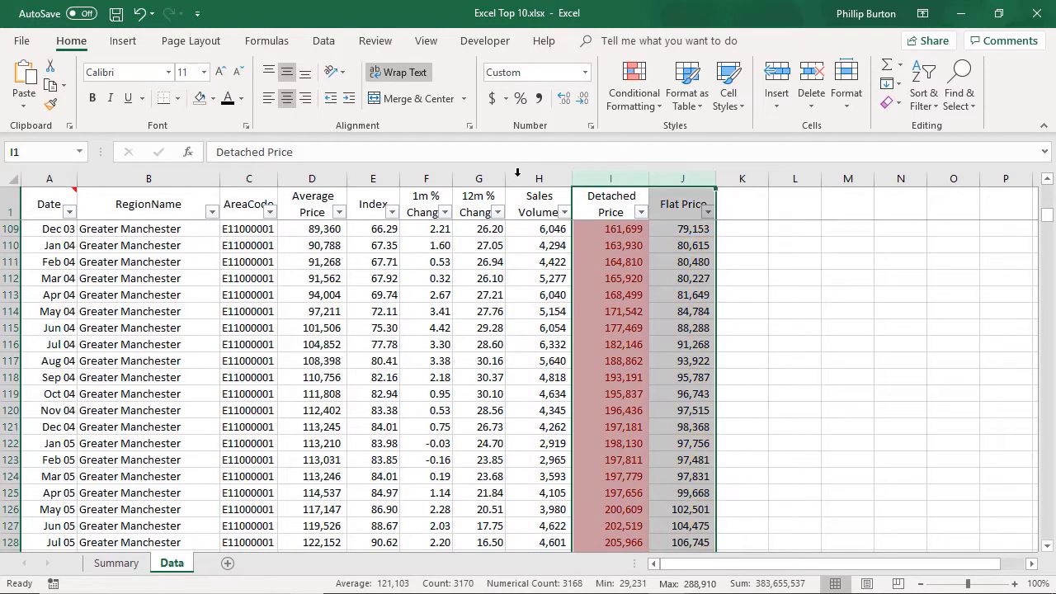
Clear the conditional formatting rules from the entire sheet.
click(633, 83)
mouse_move(660, 331)
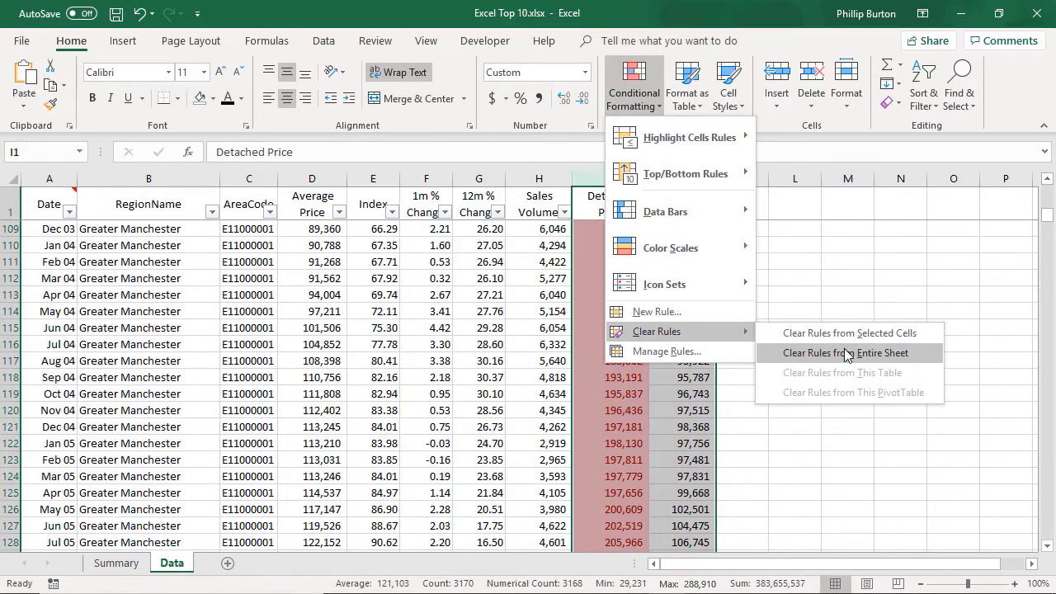
click(843, 352)
Apply a Top 10 Items rule to Detached Price cells I2:I1585, formatting the top 20 with Light Red Fill with Dark Red Text.
click(598, 199)
key(Down)
key(ctrl+shift+Down)
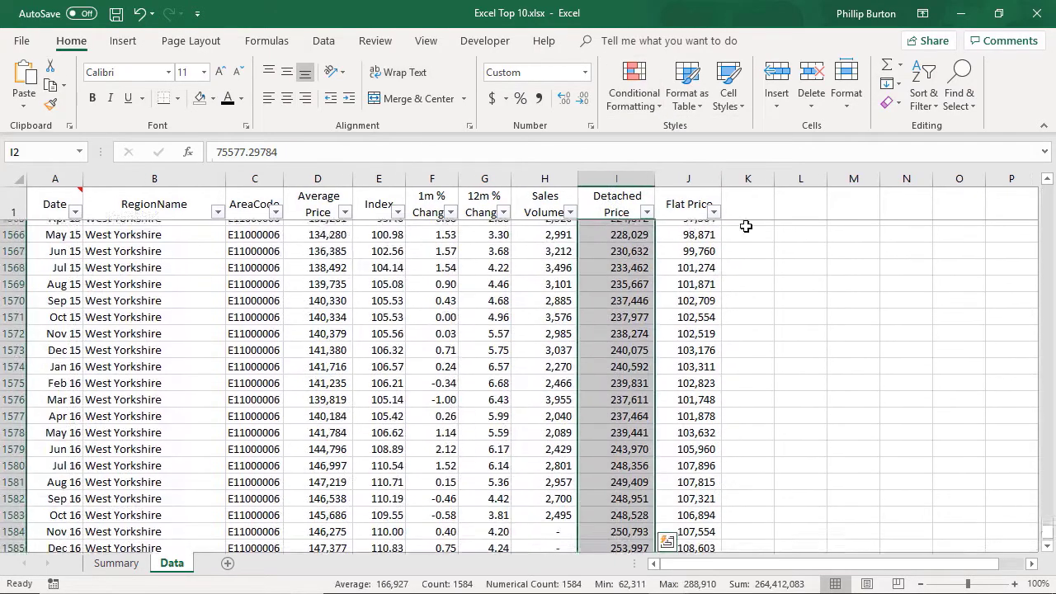
drag(1047, 532, 1047, 177)
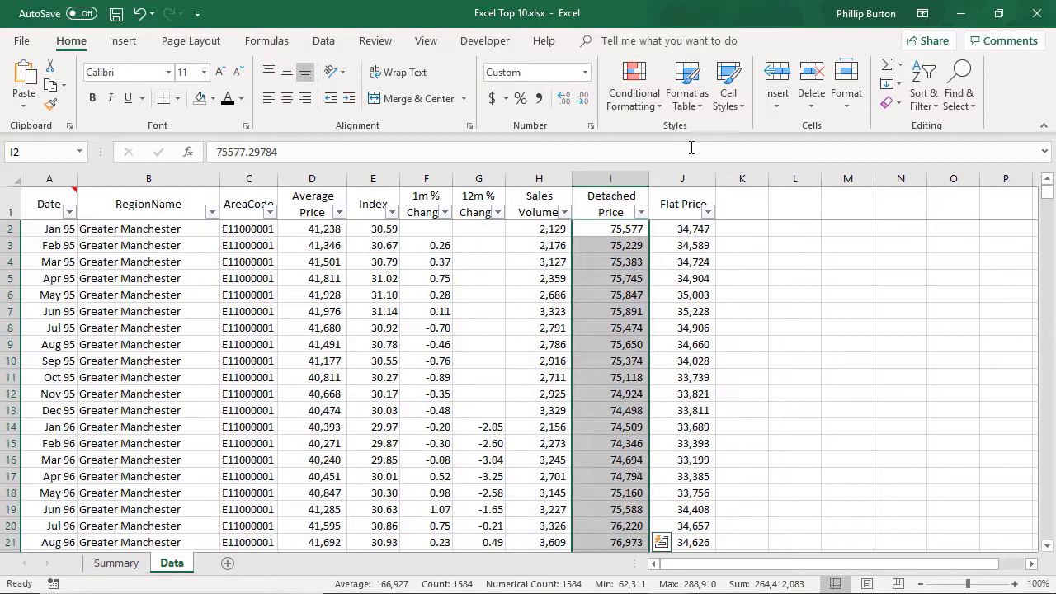
click(634, 83)
mouse_move(703, 177)
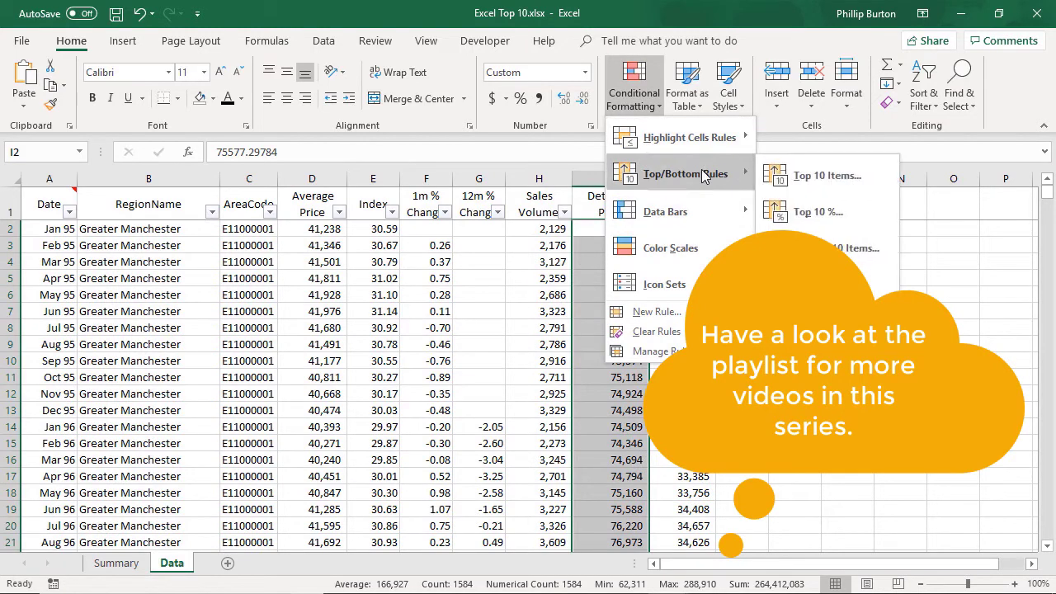
click(827, 175)
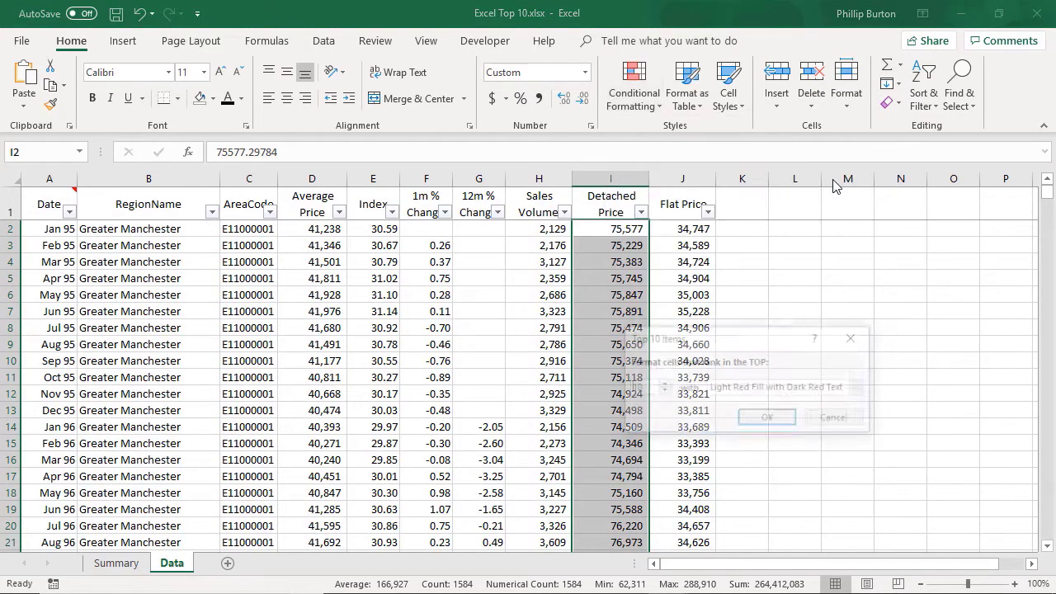
drag(644, 388, 603, 387)
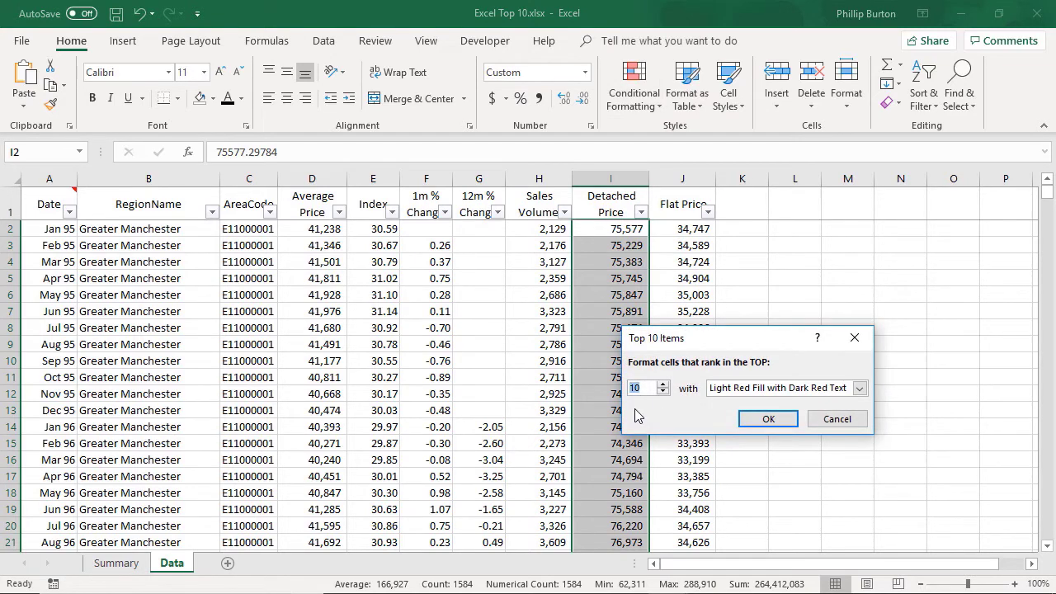
text(20)
click(768, 418)
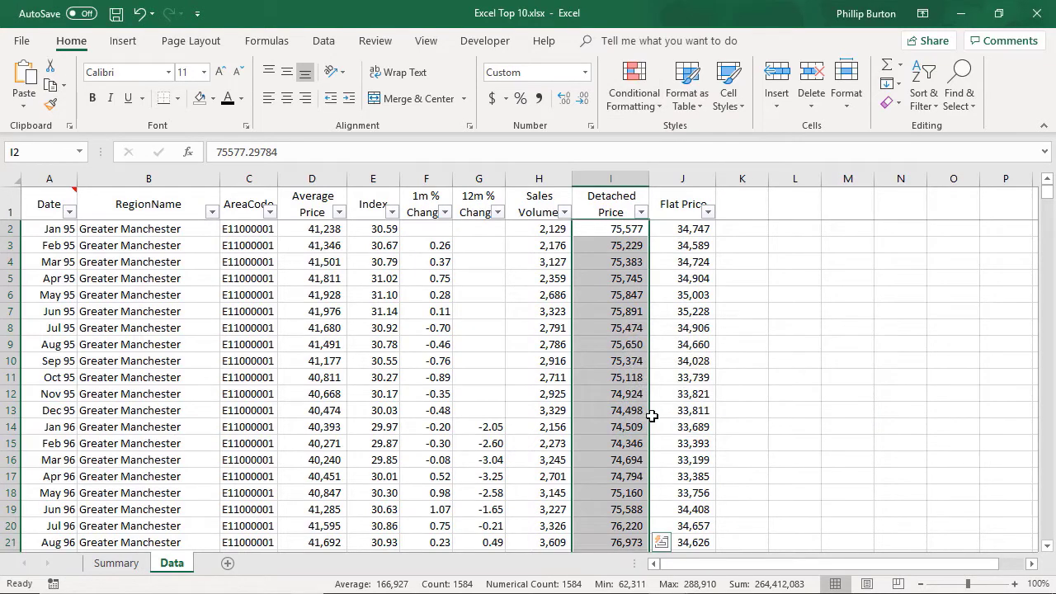
Examine the Detached Price highlighting through the Greater Manchester and early Merseyside rows, and select cells I263:I265.
click(651, 415)
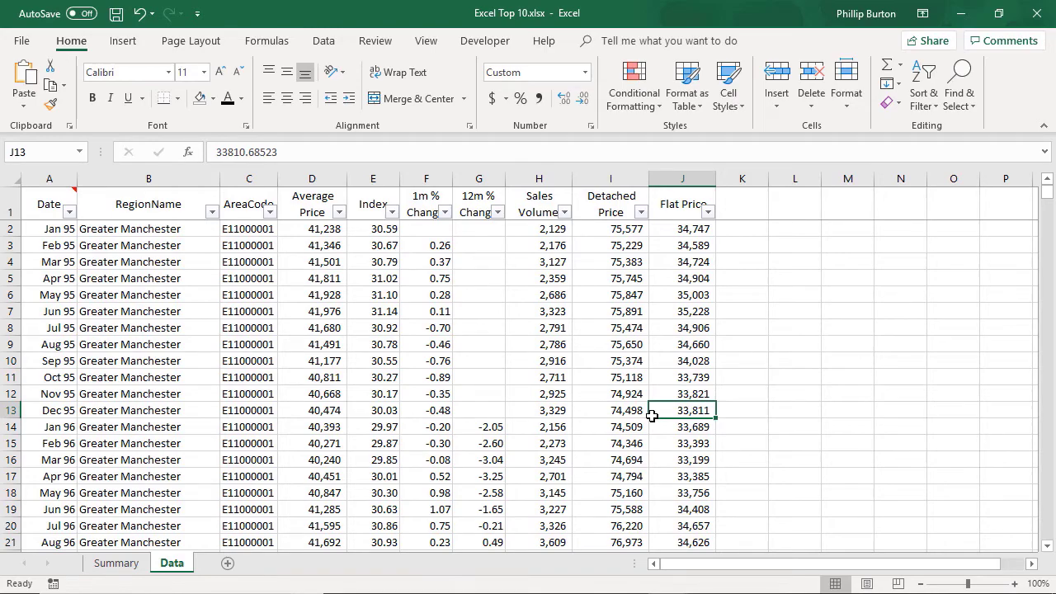
key(Page_Down)
key(Page_Down)
key(Page_Down)
key(Page_Down)
key(Page_Down)
key(Page_Down)
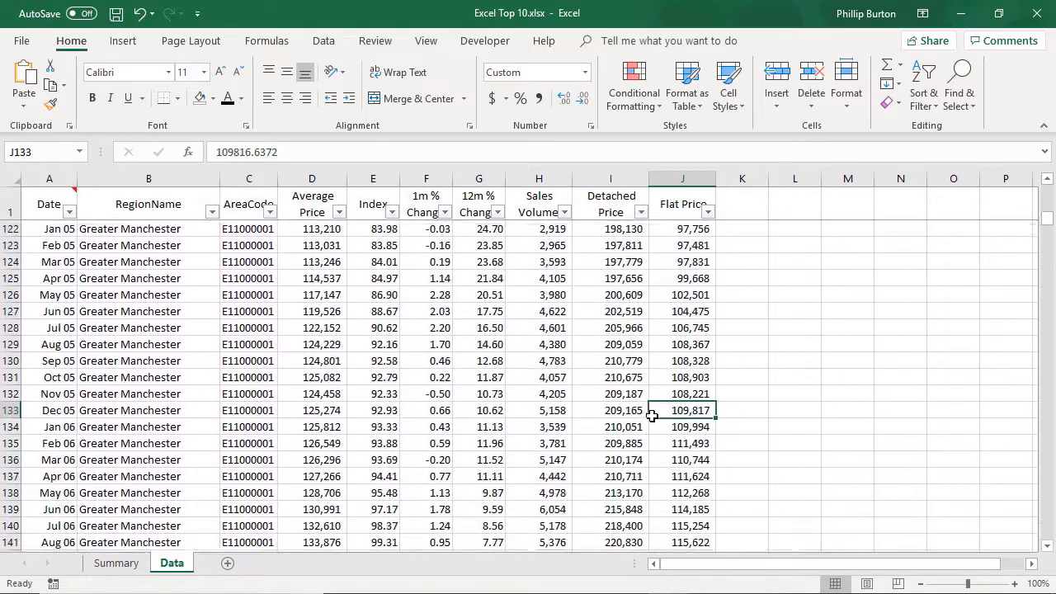
key(Page_Down)
key(Page_Down)
key(Page_Down)
key(Page_Down)
key(Page_Down)
key(Page_Down)
key(Page_Down)
key(Page_Down)
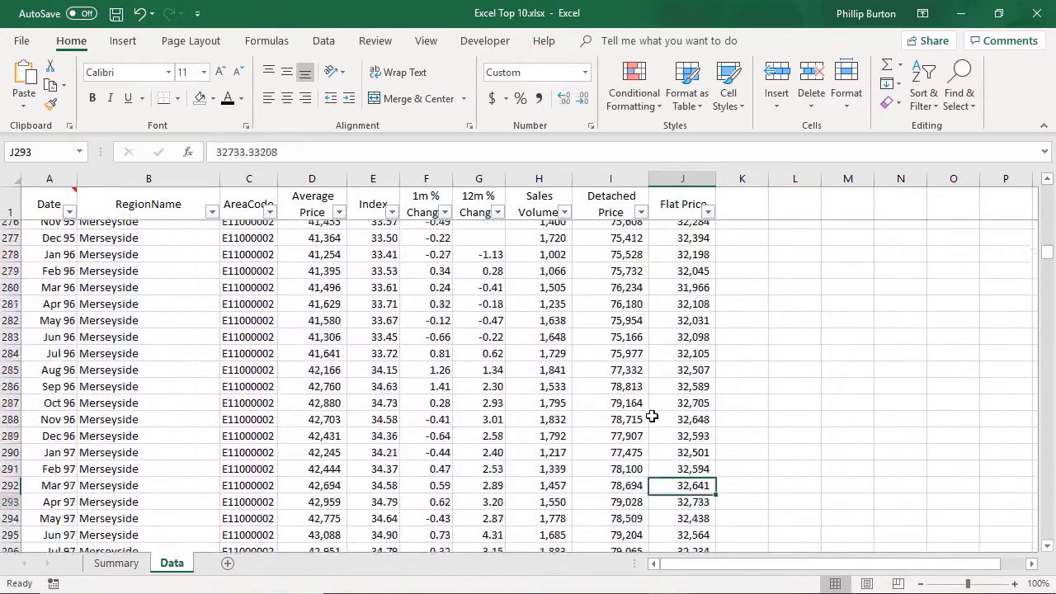
scroll(651, 416, up, 5)
drag(617, 244, 631, 286)
scroll(632, 338, up, 2)
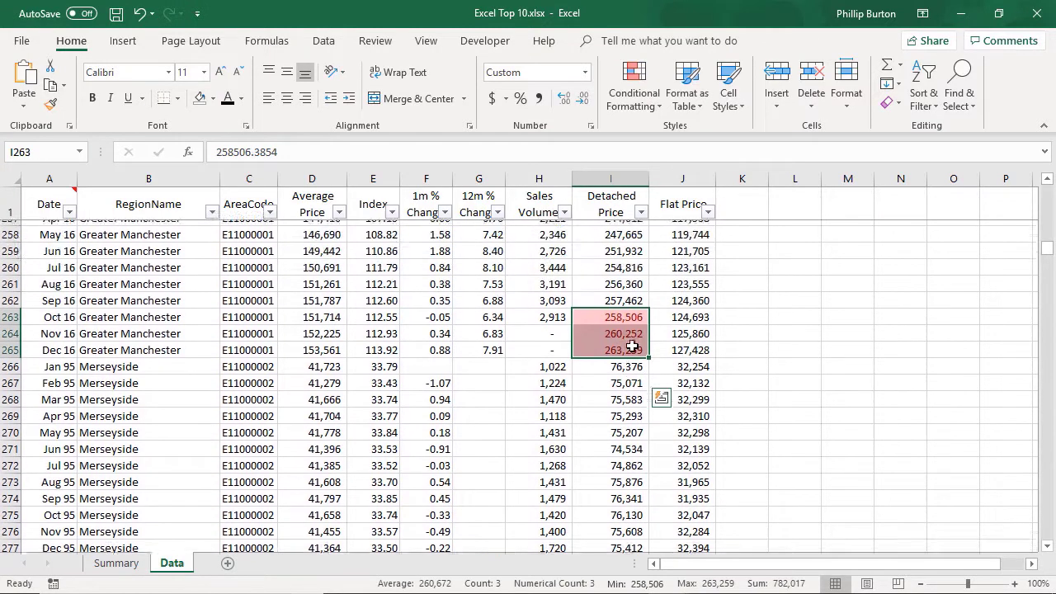
scroll(632, 346, up, 1)
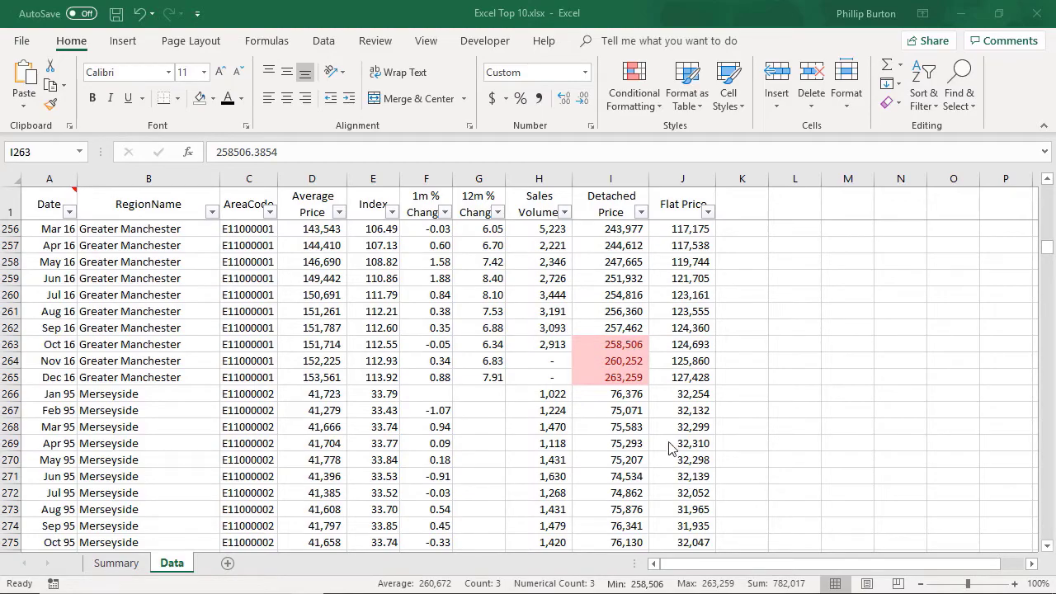
Examine the Detached Price highlighting from the Merseyside rows through South Yorkshire, Tyne and Wear, West Midlands and West Yorkshire.
key(Page_Down)
key(Page_Down)
key(Page_Down)
key(Page_Down)
key(Page_Down)
key(Page_Down)
key(Page_Down)
key(Page_Down)
key(Page_Down)
key(Page_Down)
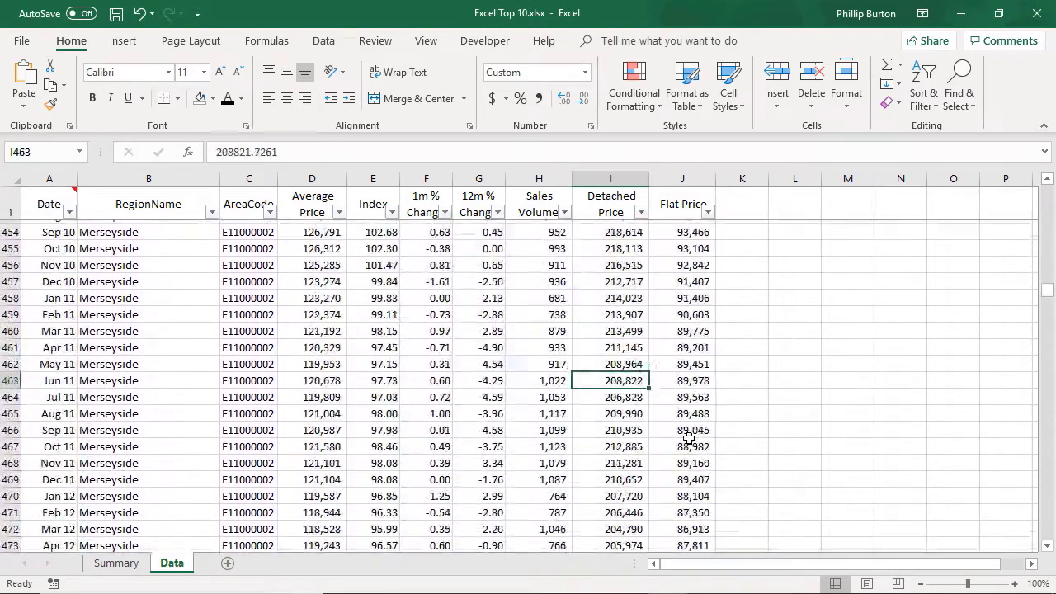
key(Page_Down)
key(Page_Down)
key(Page_Down)
key(Page_Down)
key(Page_Down)
key(Page_Down)
key(Page_Down)
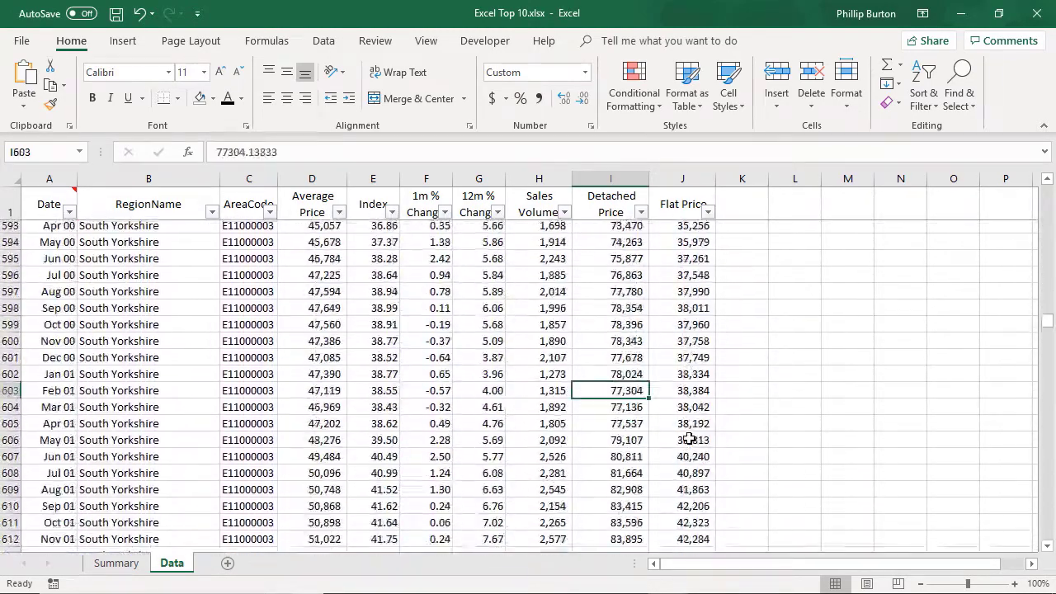
key(Page_Down)
key(Page_Down)
key(Page_Down)
key(Page_Down)
key(Page_Down)
key(Page_Down)
key(Page_Down)
key(Page_Down)
key(Page_Down)
key(Page_Down)
key(Page_Down)
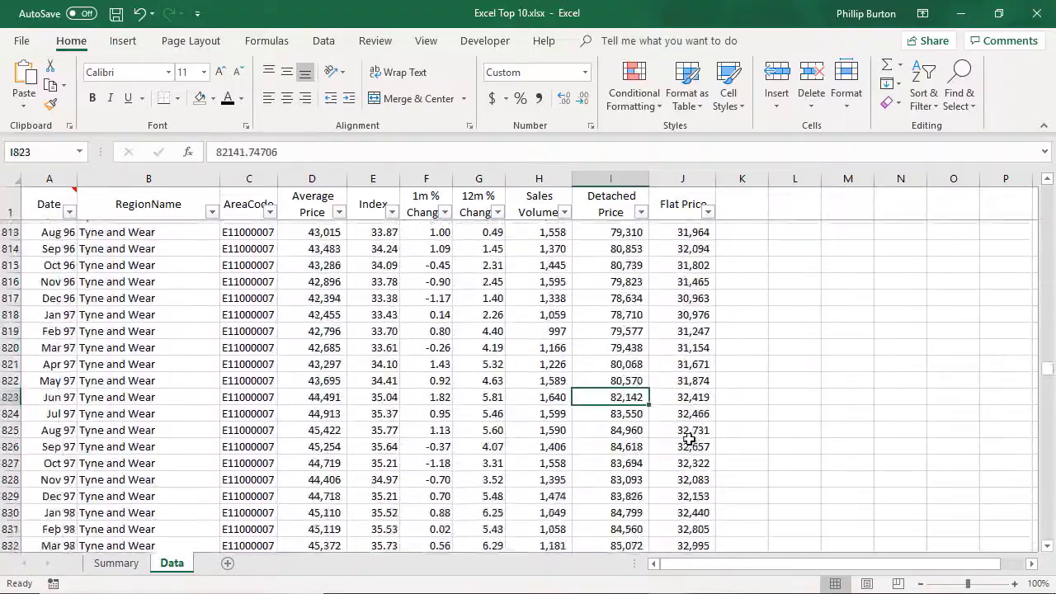
key(Page_Down)
key(Page_Down)
key(Page_Down)
key(Page_Down)
key(Page_Down)
key(Page_Down)
key(Page_Down)
key(Page_Down)
key(Page_Down)
key(Page_Down)
key(Page_Down)
key(Page_Down)
key(Page_Down)
key(Page_Down)
key(Page_Down)
key(Page_Down)
key(Page_Down)
key(Page_Down)
key(Page_Down)
key(Page_Down)
key(Page_Down)
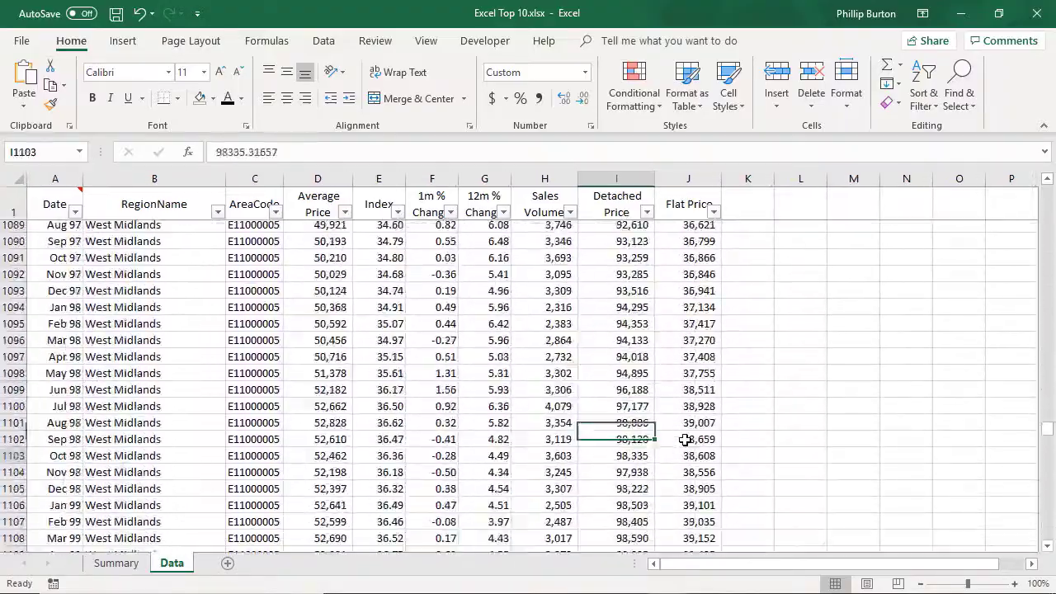
key(Page_Down)
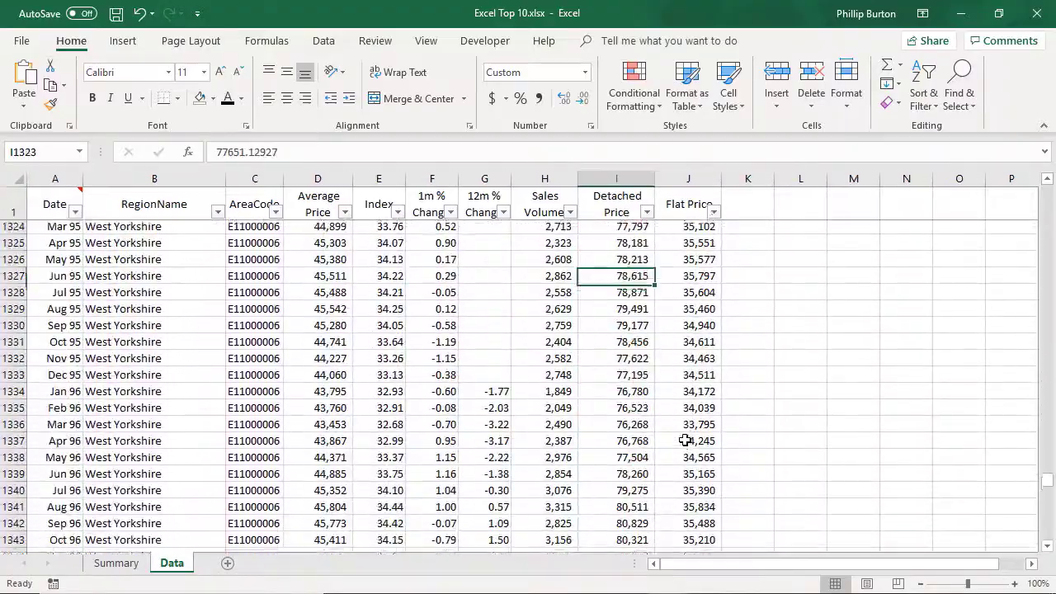
click(686, 425)
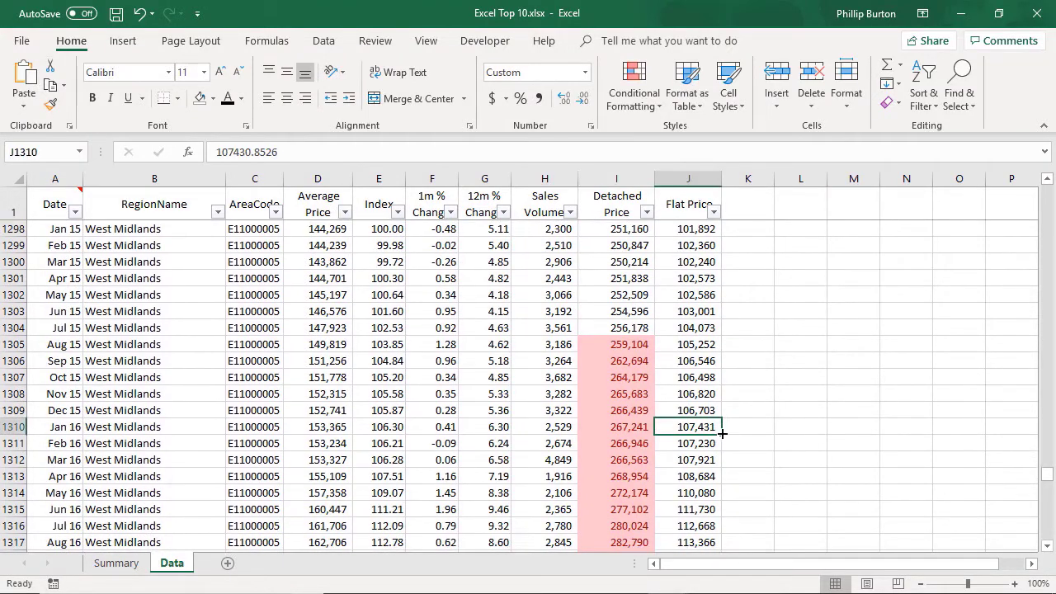
Apply the 3 Symbols (Circled) icon set to the 1m % Change values from F2 down to the last data row.
click(432, 199)
key(Down)
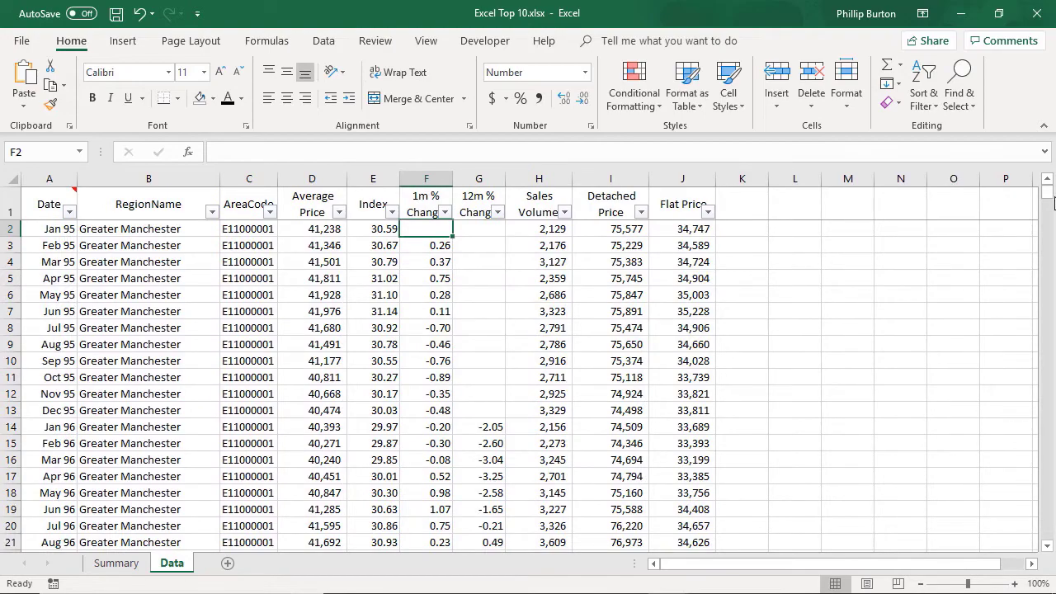
mouse_move(1052, 202)
mouse_down()
mouse_move(1050, 549)
mouse_move(1046, 191)
mouse_up()
shift+click(453, 544)
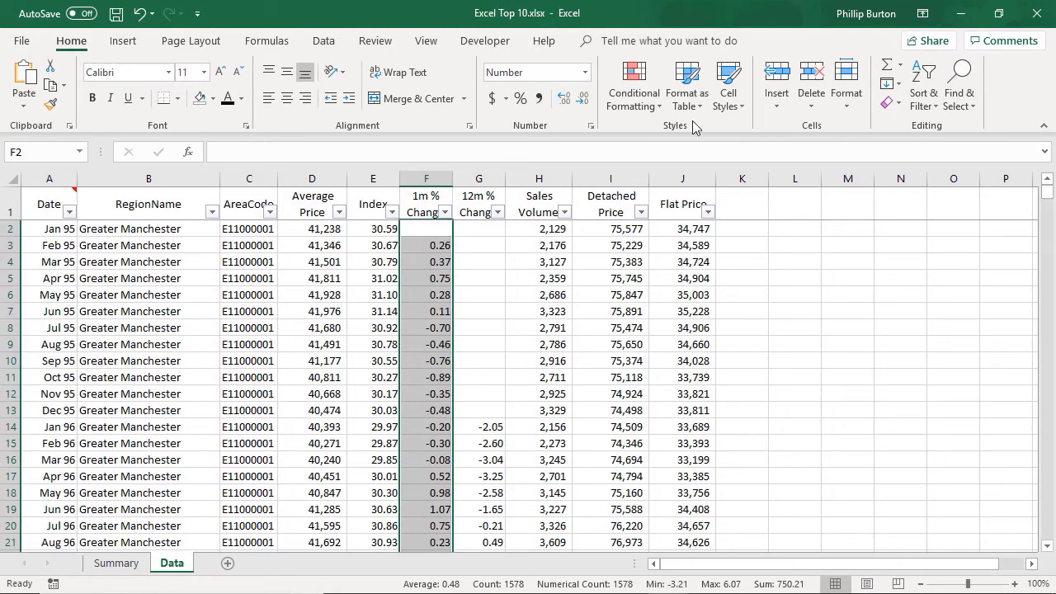
click(620, 99)
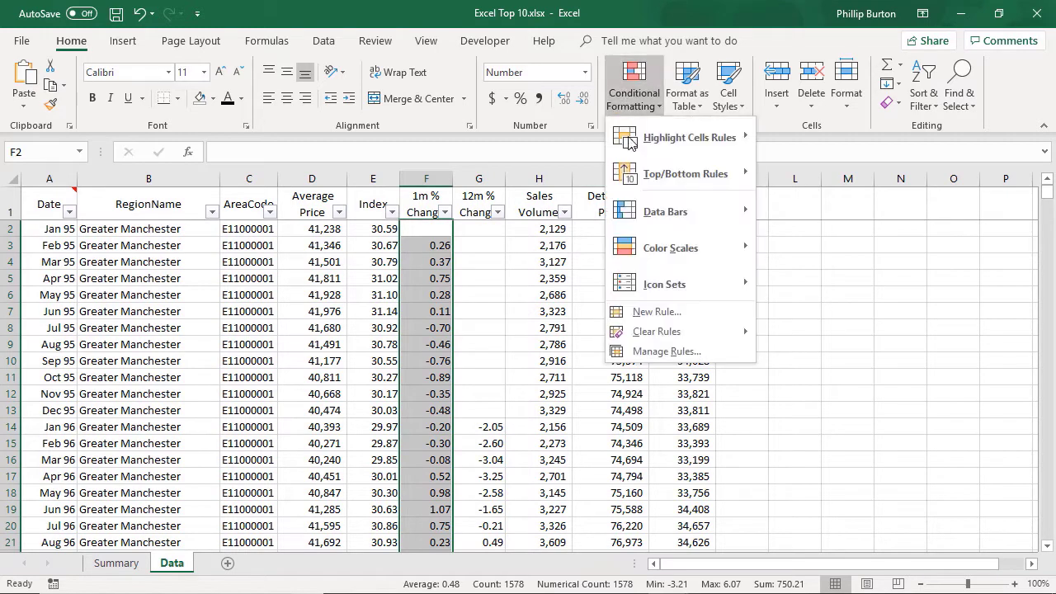
mouse_move(693, 286)
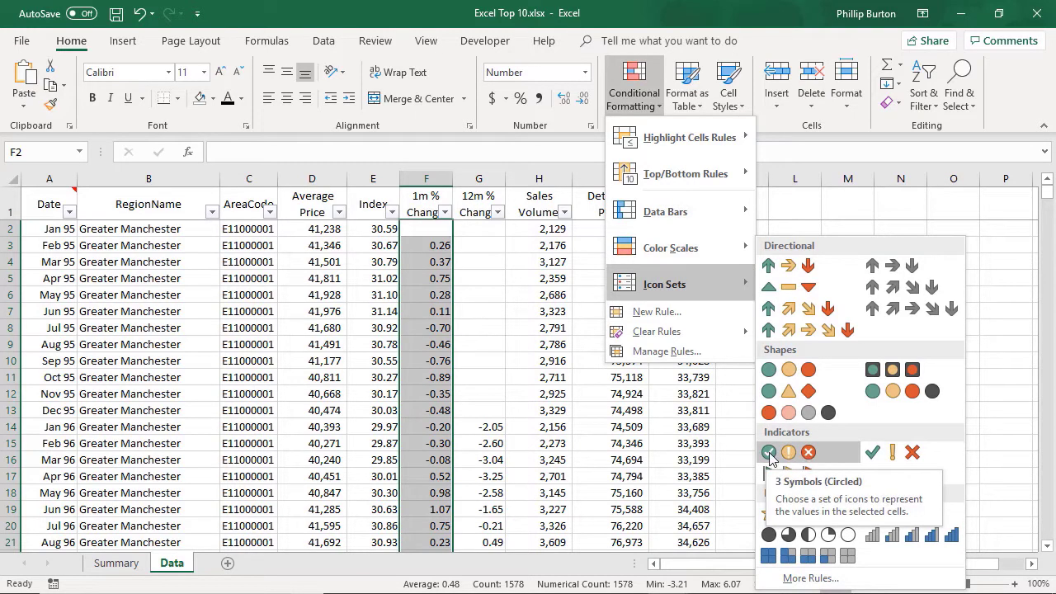
click(827, 458)
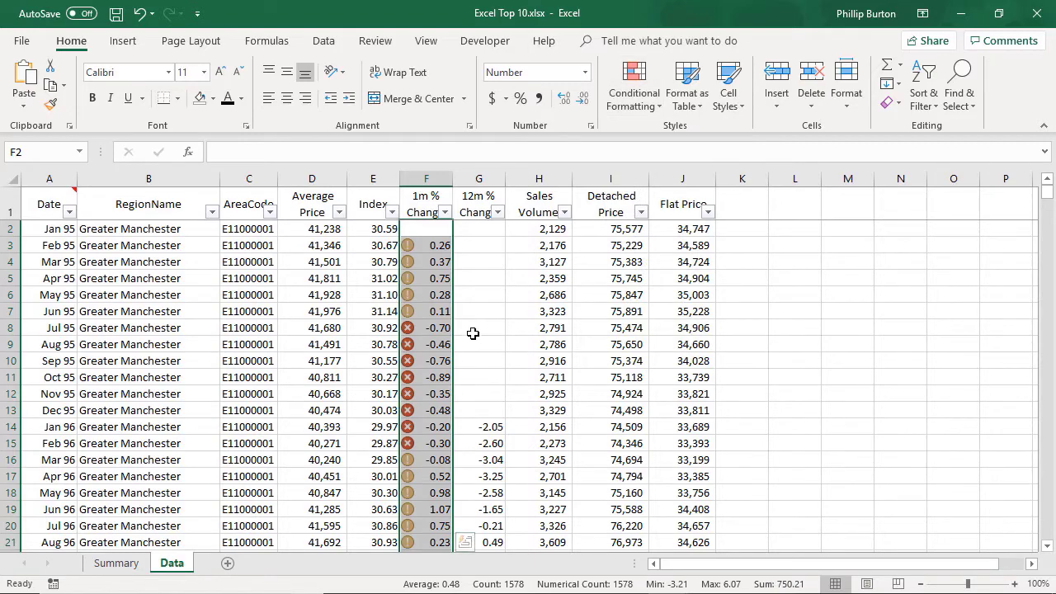
Examine the 1m % Change icons against their values through the Greater Manchester rows from 1995 to 2004.
drag(429, 327, 437, 443)
click(438, 462)
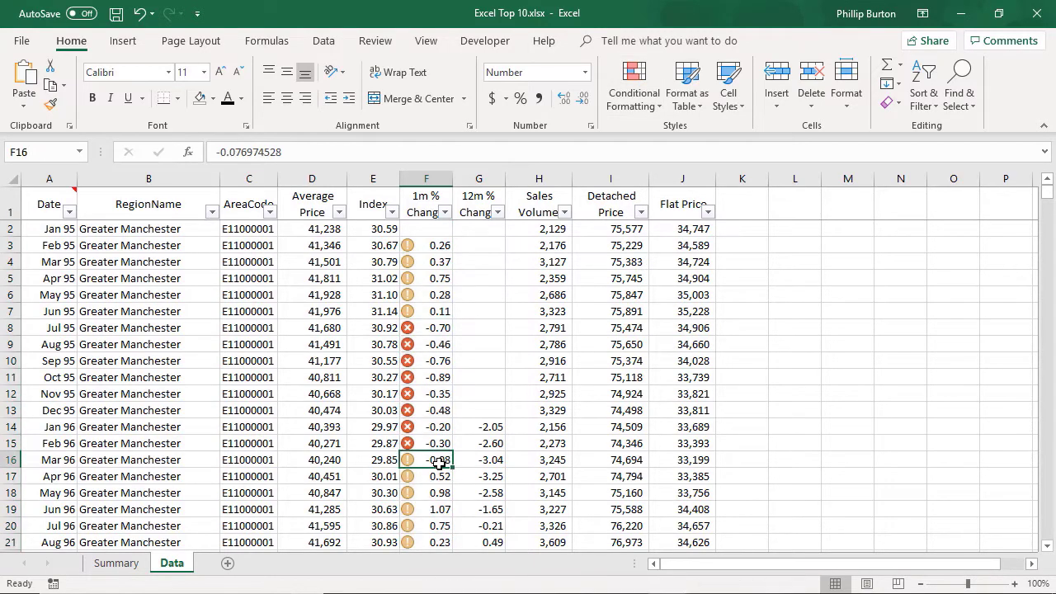
key(Page_Down)
key(Page_Down)
key(Page_Down)
key(Page_Down)
key(Page_Down)
key(Page_Down)
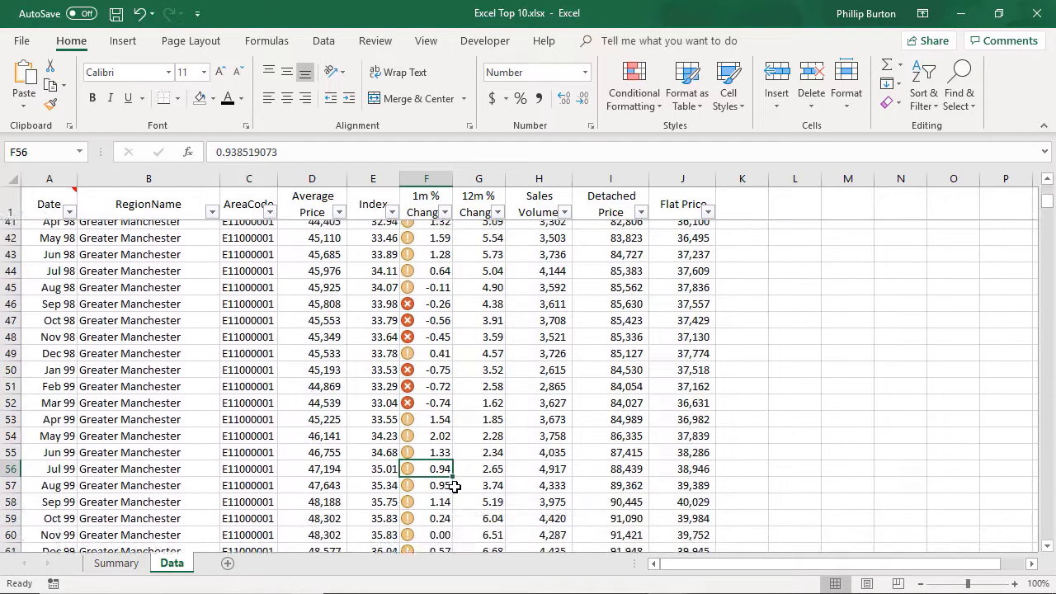
key(Page_Up)
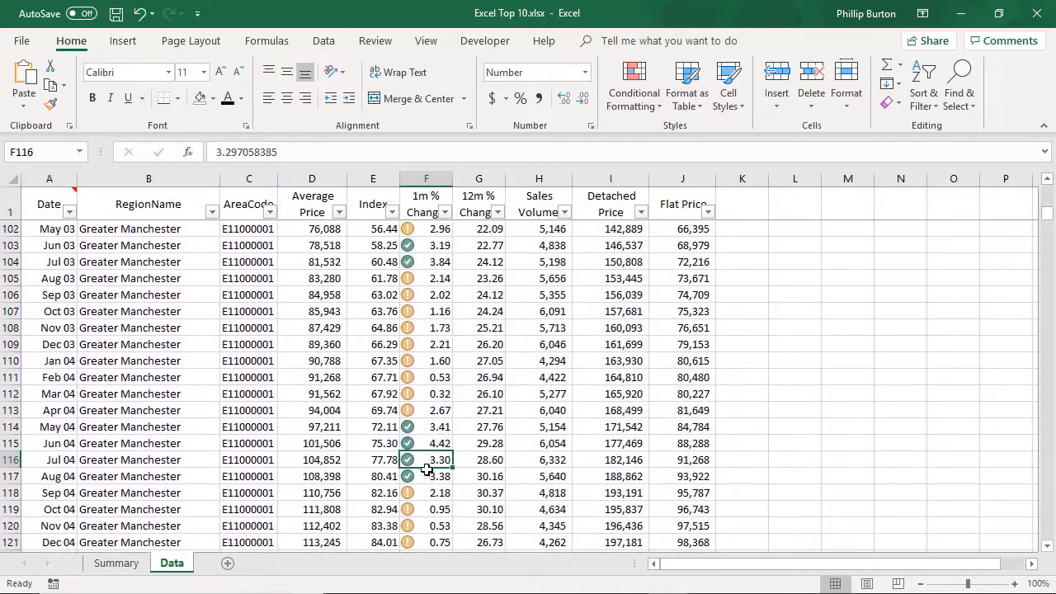
Set the Jun 04 1m % Change value in F115 to -4.417977732, and undo that change.
click(427, 440)
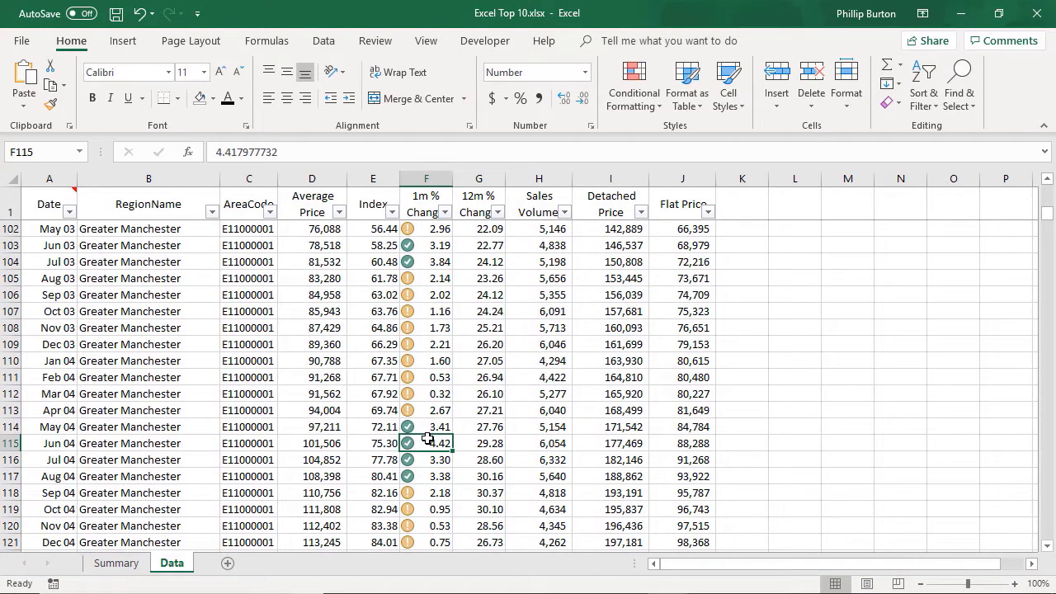
click(217, 153)
text(-)
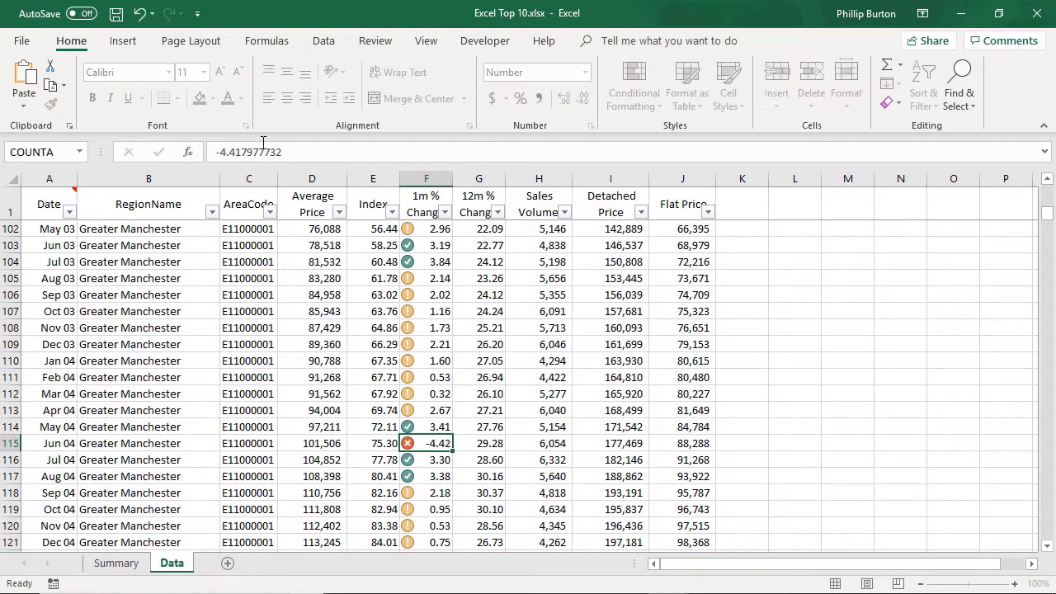
key(Return)
key(ctrl+z)
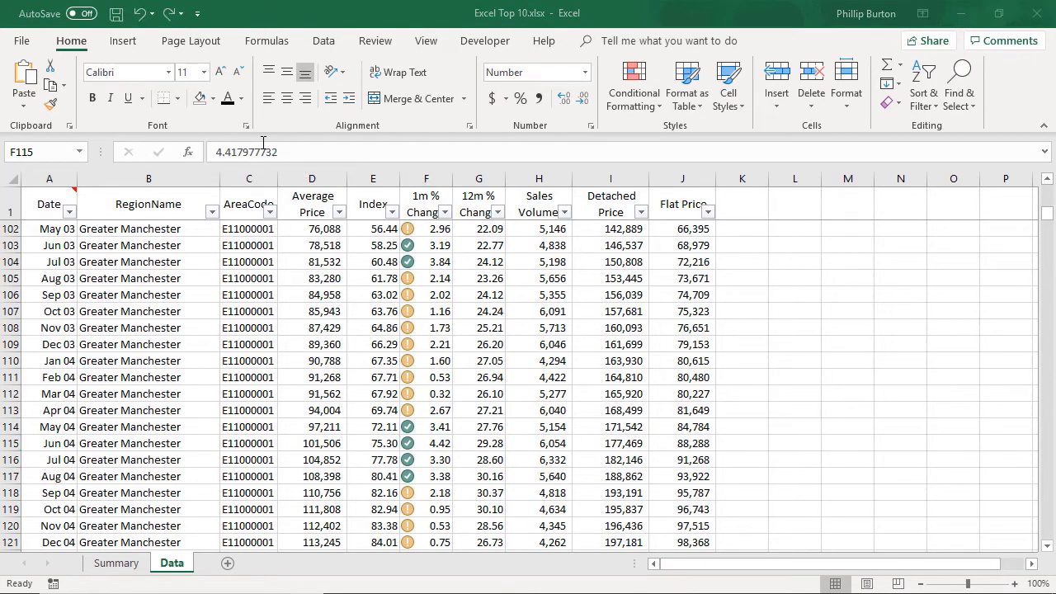
Review the 1m % Change icons around May 2004 and the Detached Price highlighting in the late 2016 Greater Manchester rows.
click(428, 206)
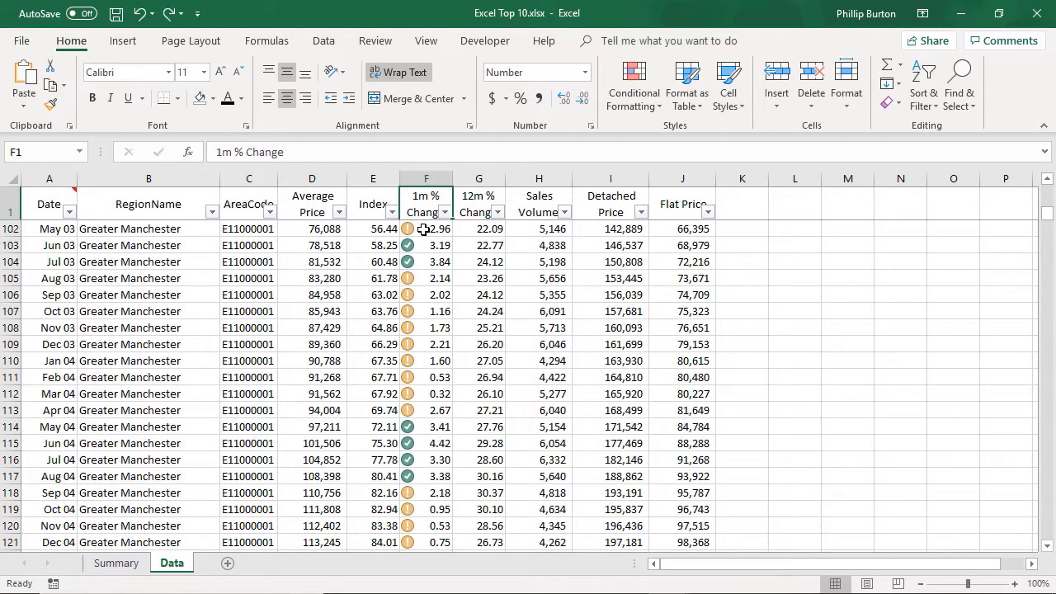
drag(419, 281, 418, 466)
click(427, 426)
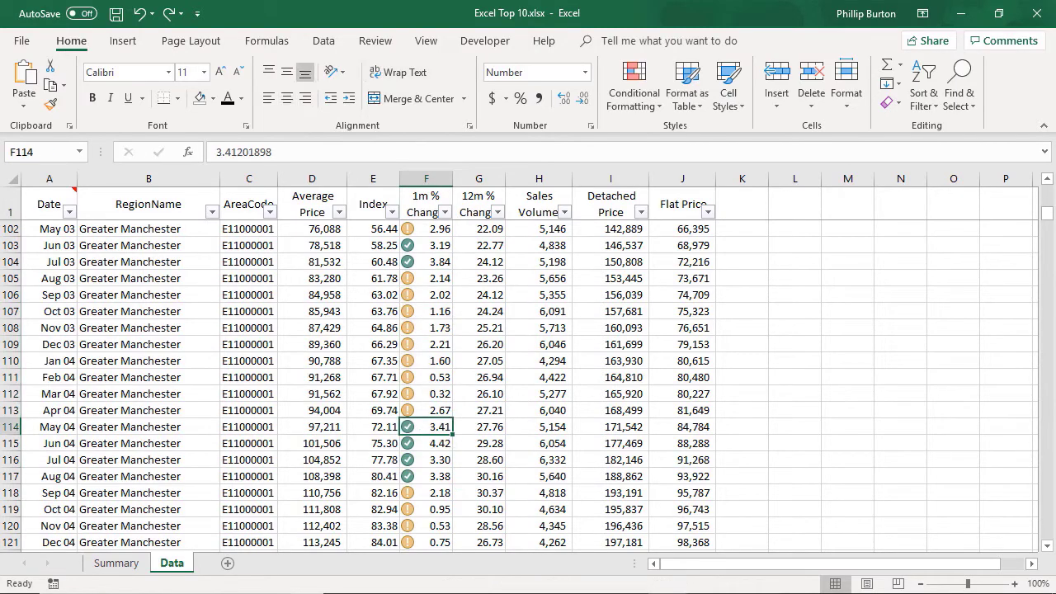
mouse_move(1046, 229)
mouse_down()
mouse_move(1046, 271)
mouse_move(1052, 247)
mouse_up()
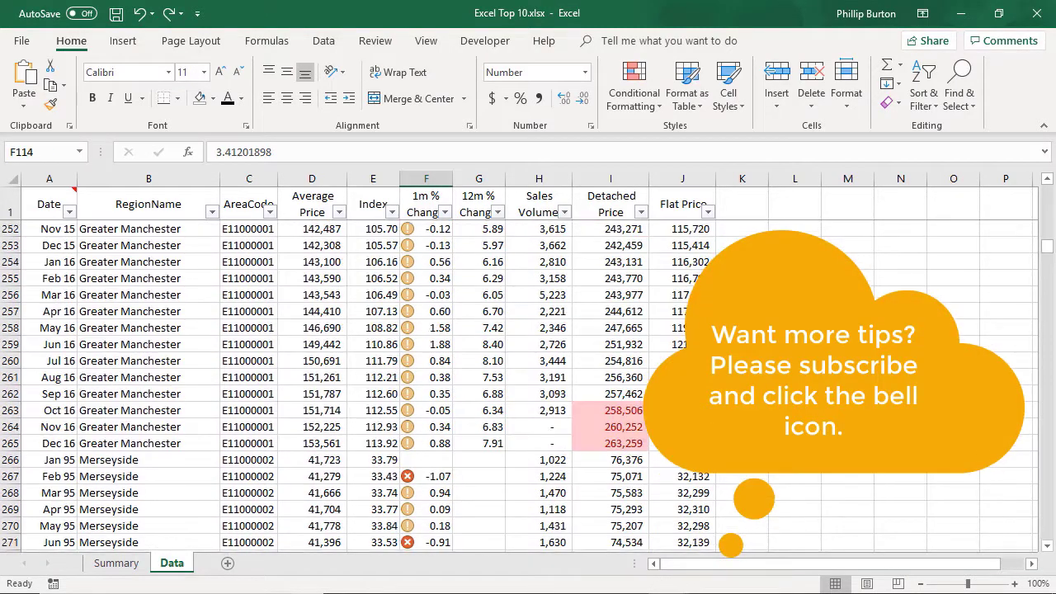
click(682, 410)
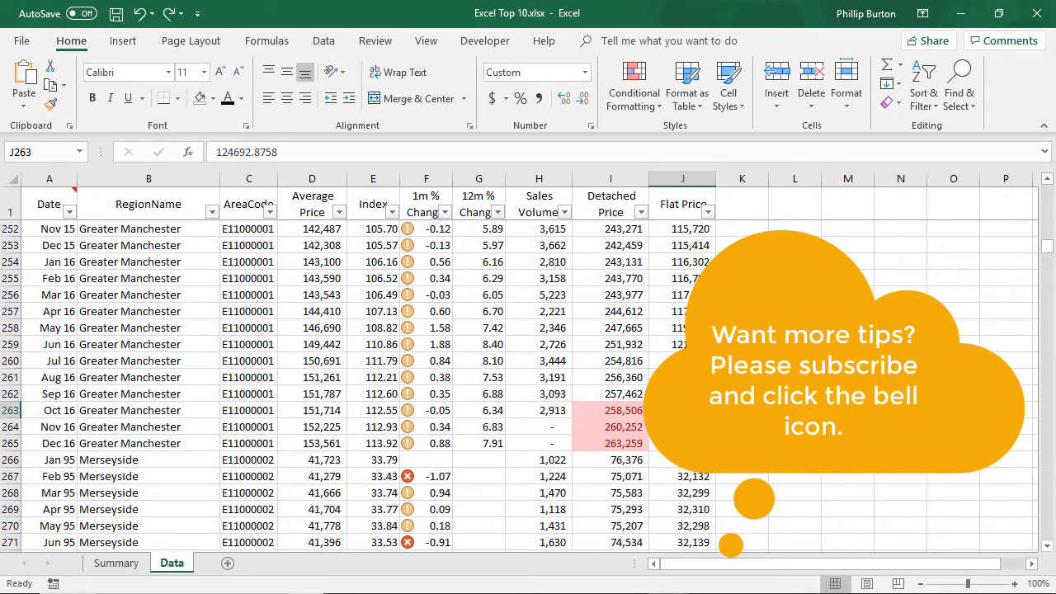